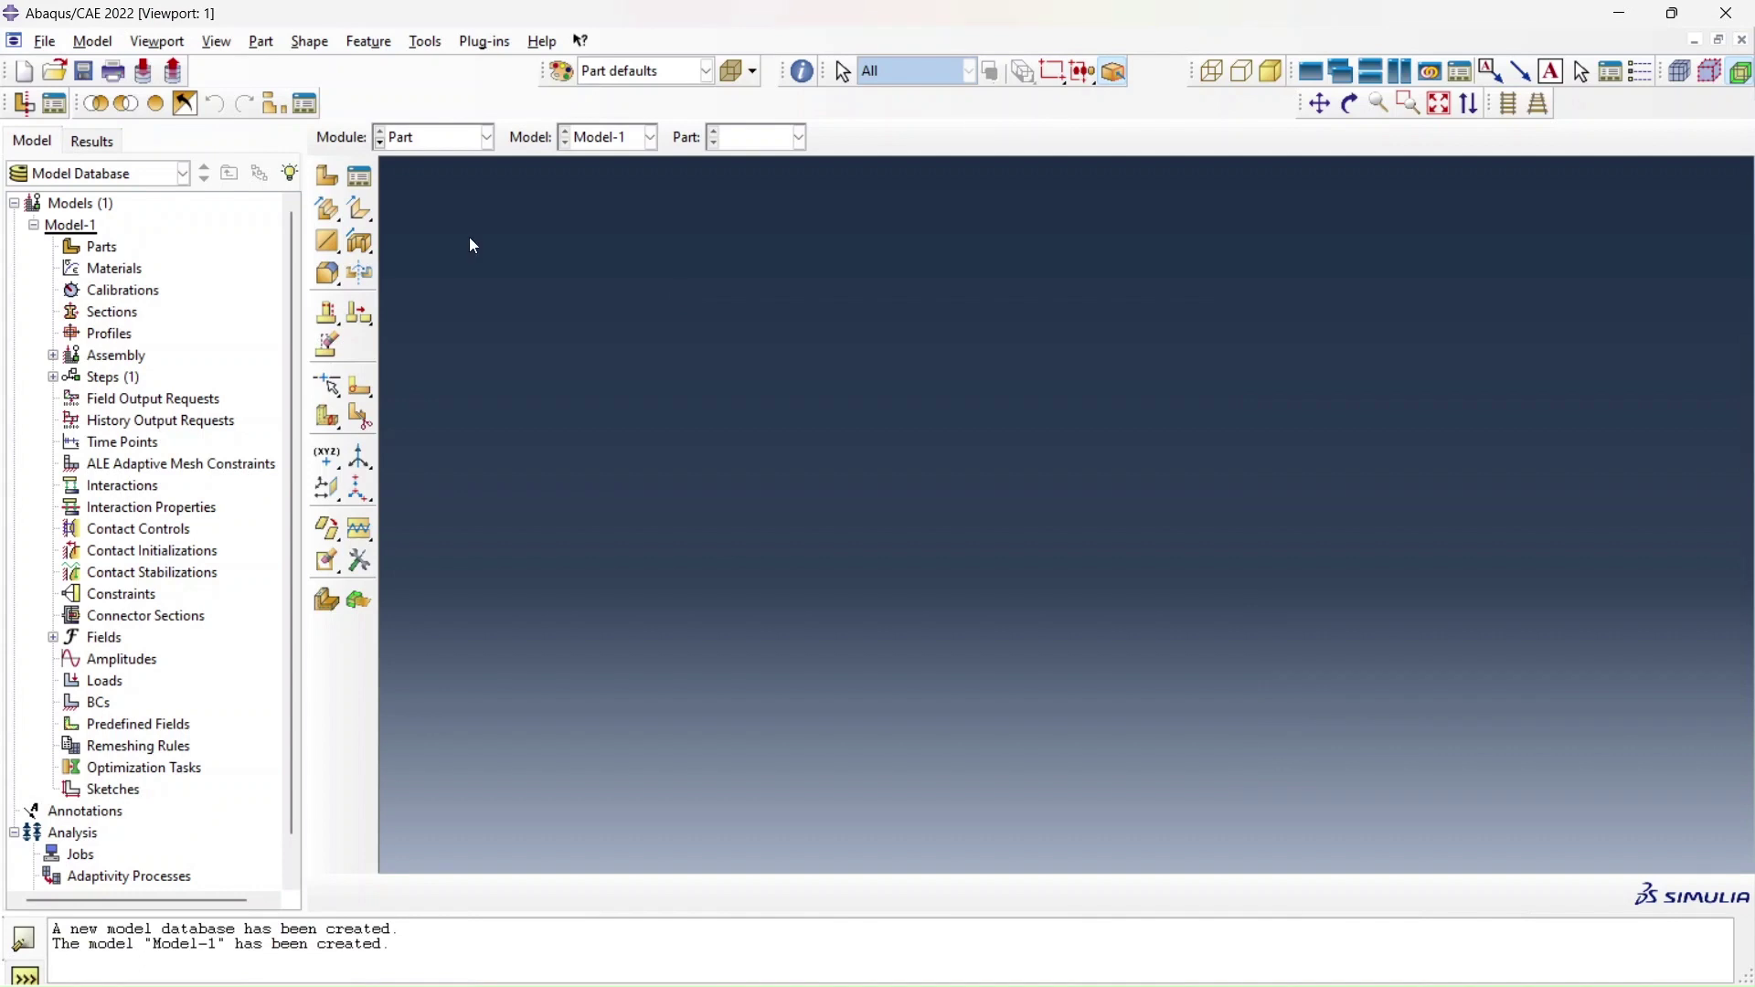
- Create a 3D deformable part with a planar shell base feature and an approximate size of 200
left_click(328, 177)
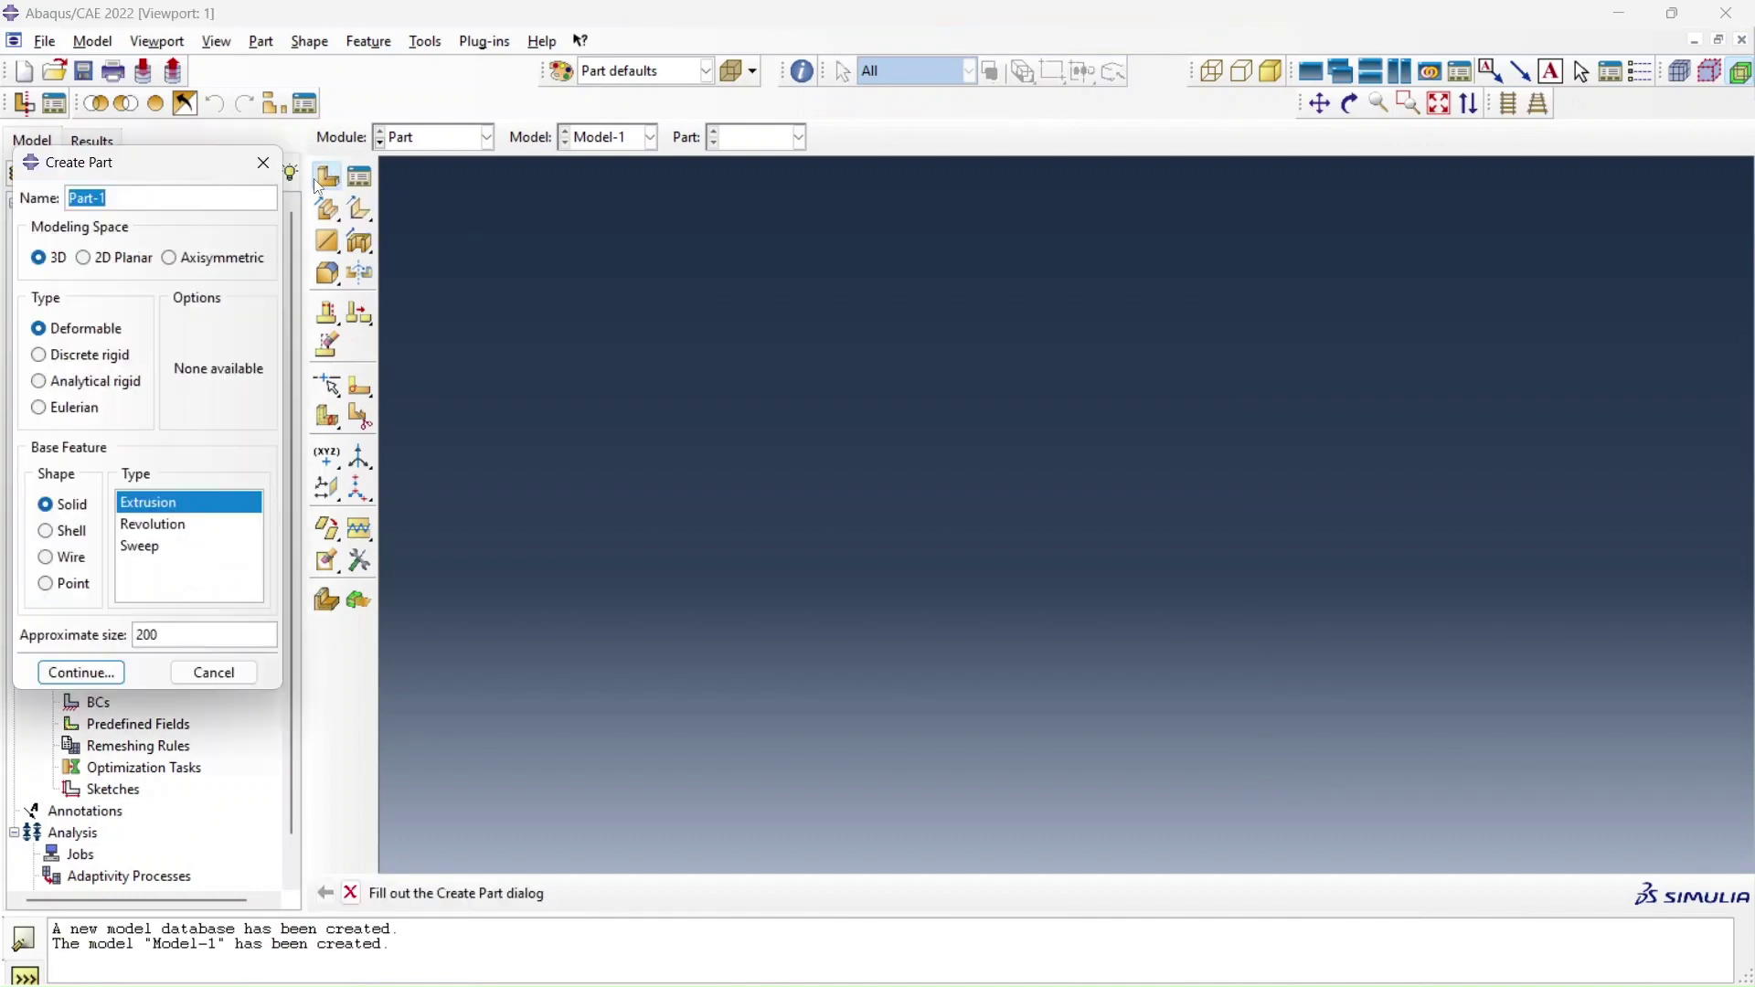
left_click(66, 531)
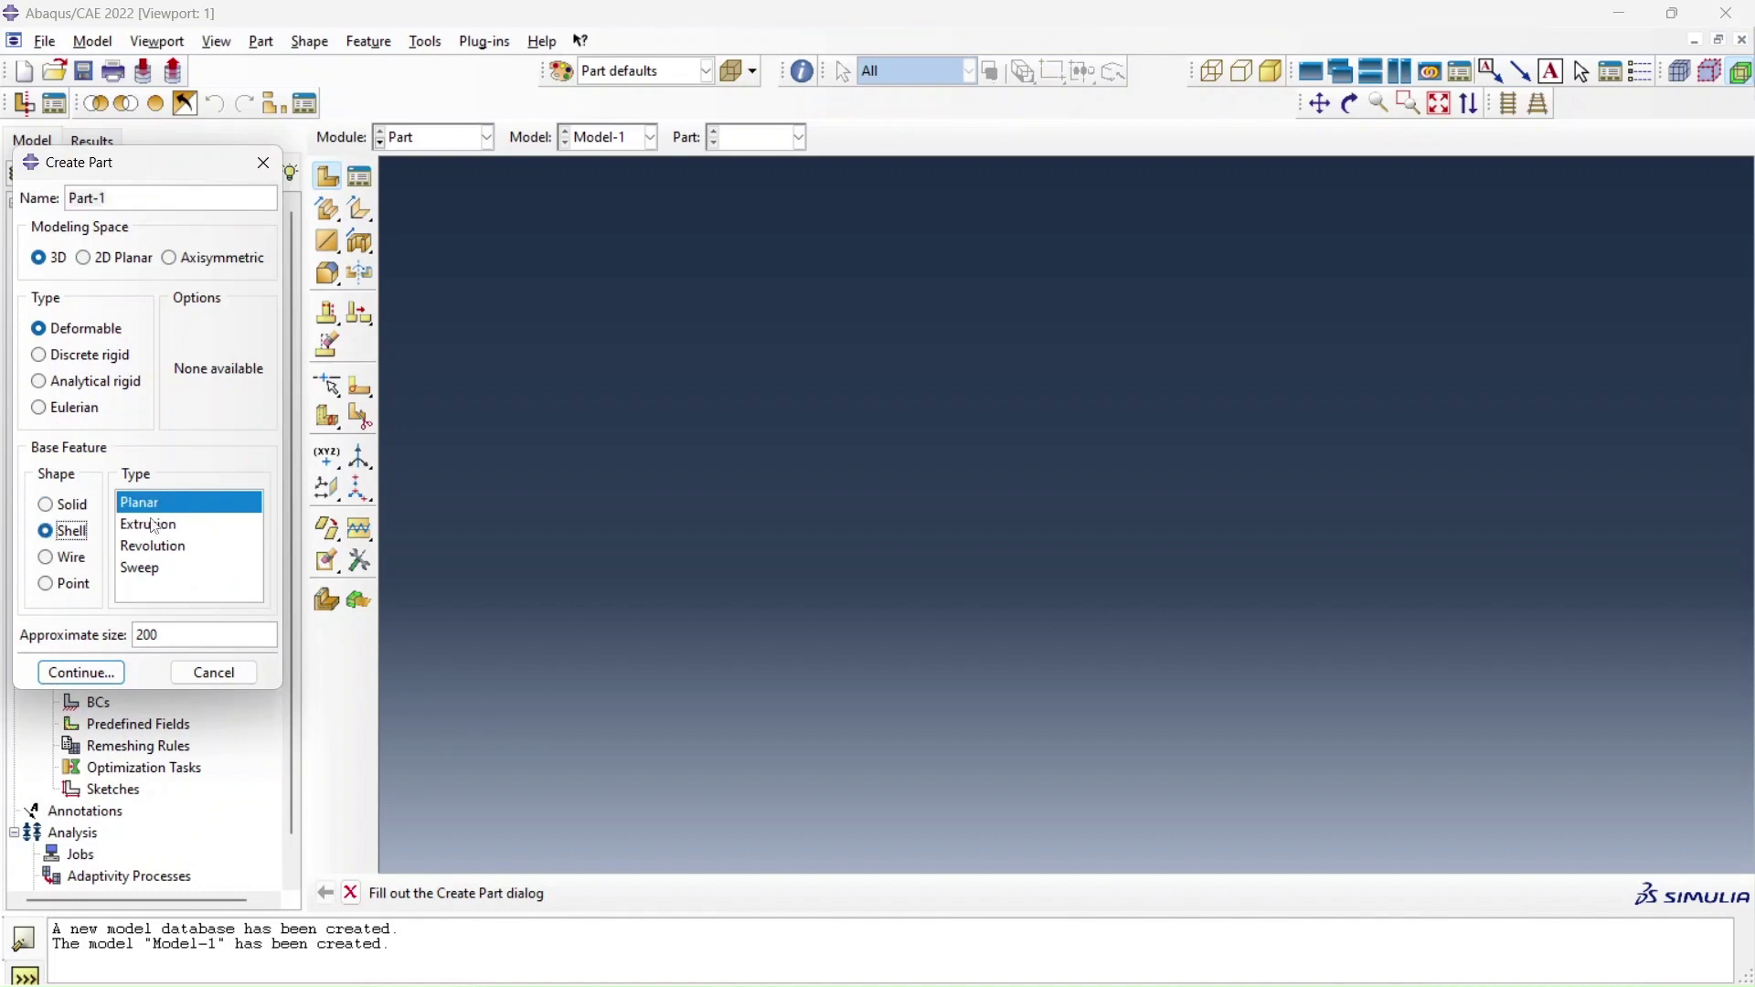
left_click(81, 672)
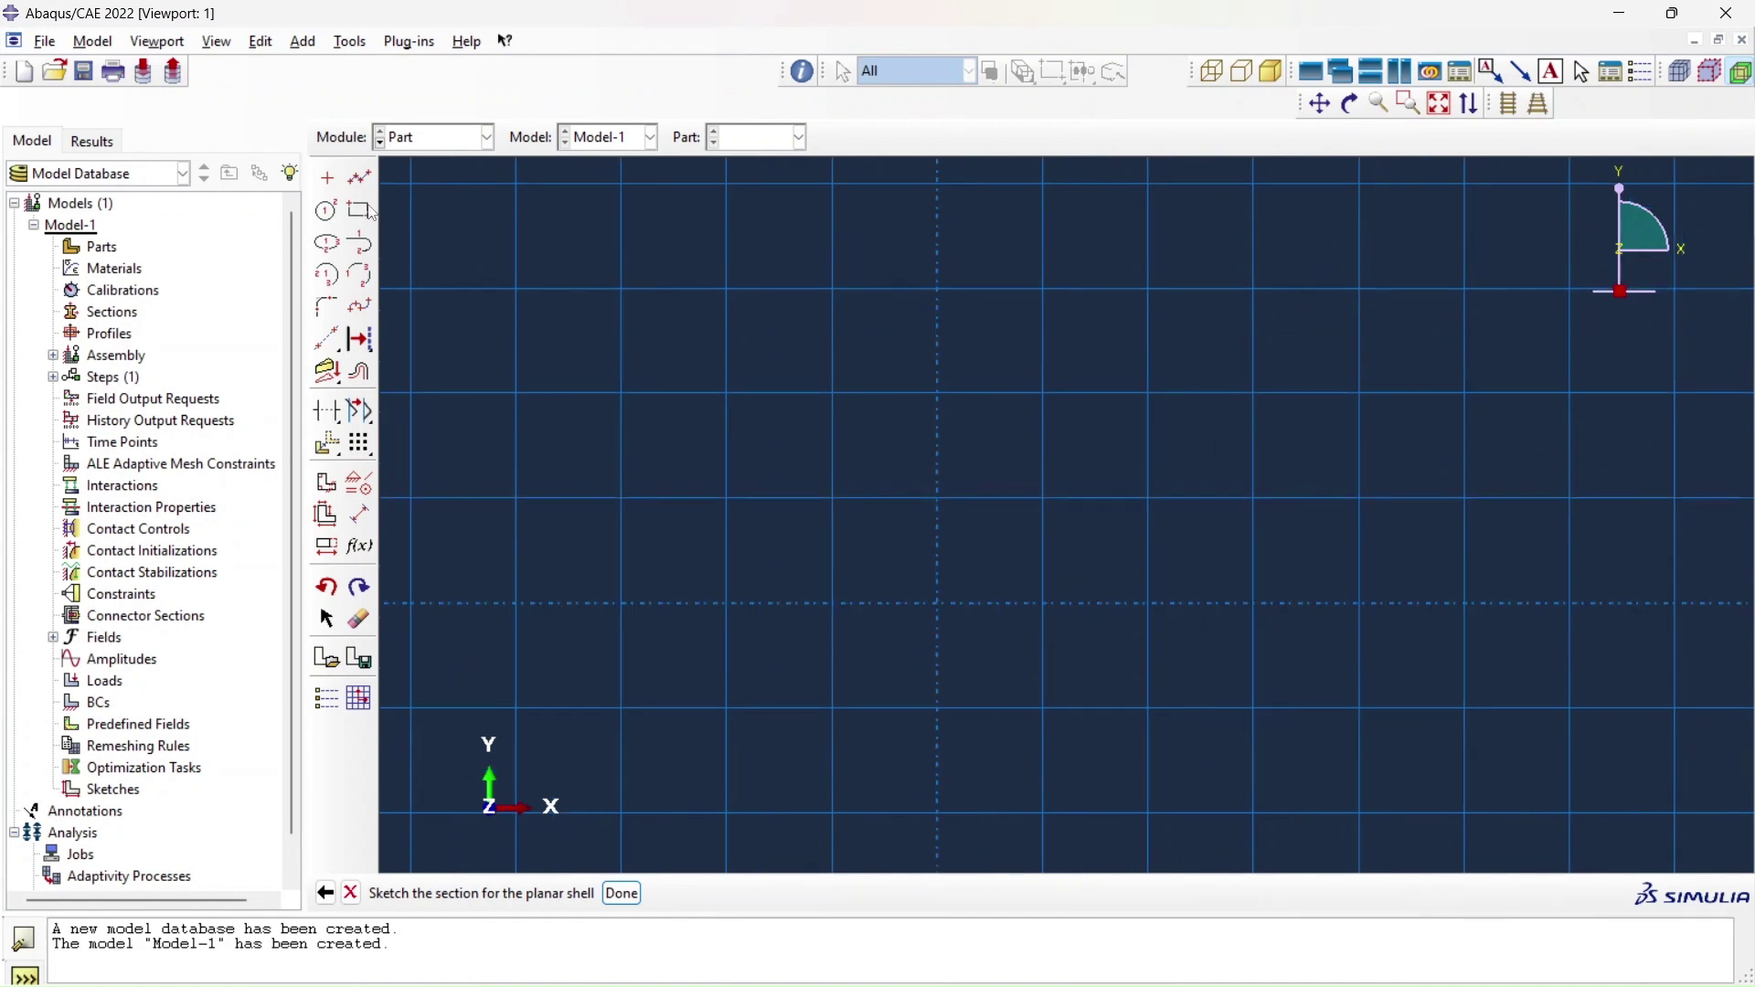
- Sketch a 5 by 5 square from the origin to the point 5, 5
left_click(370, 211)
left_click(939, 603)
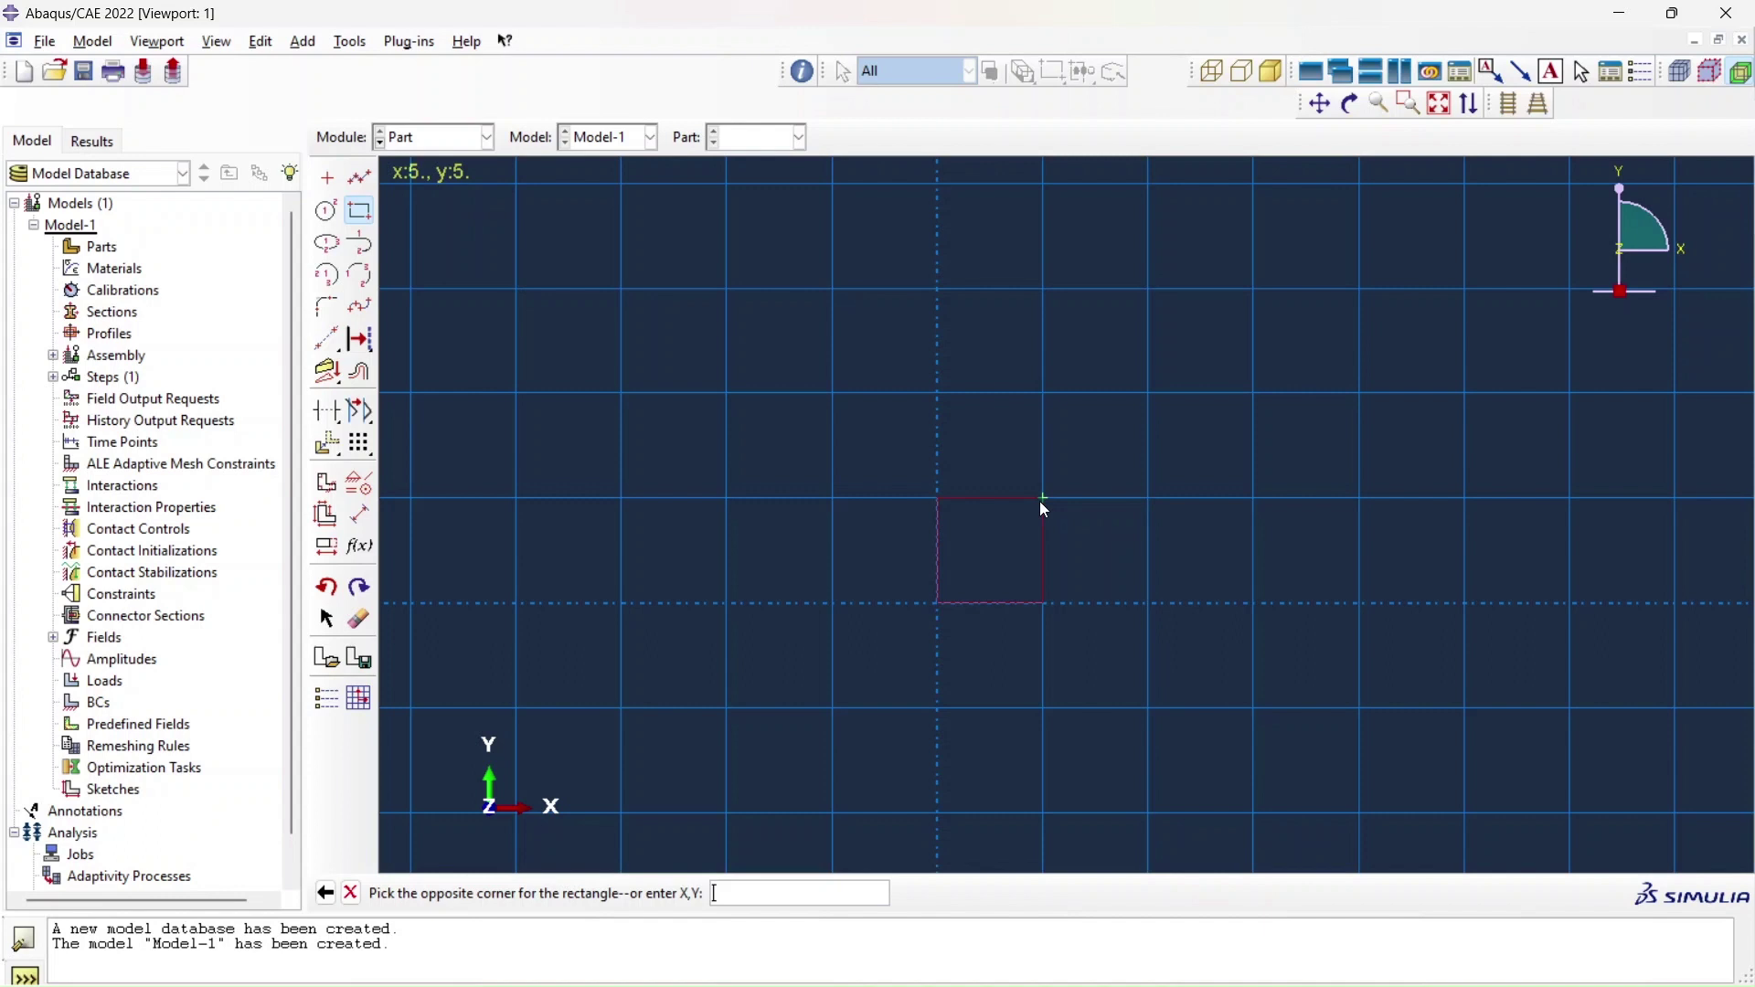
left_click(1041, 501)
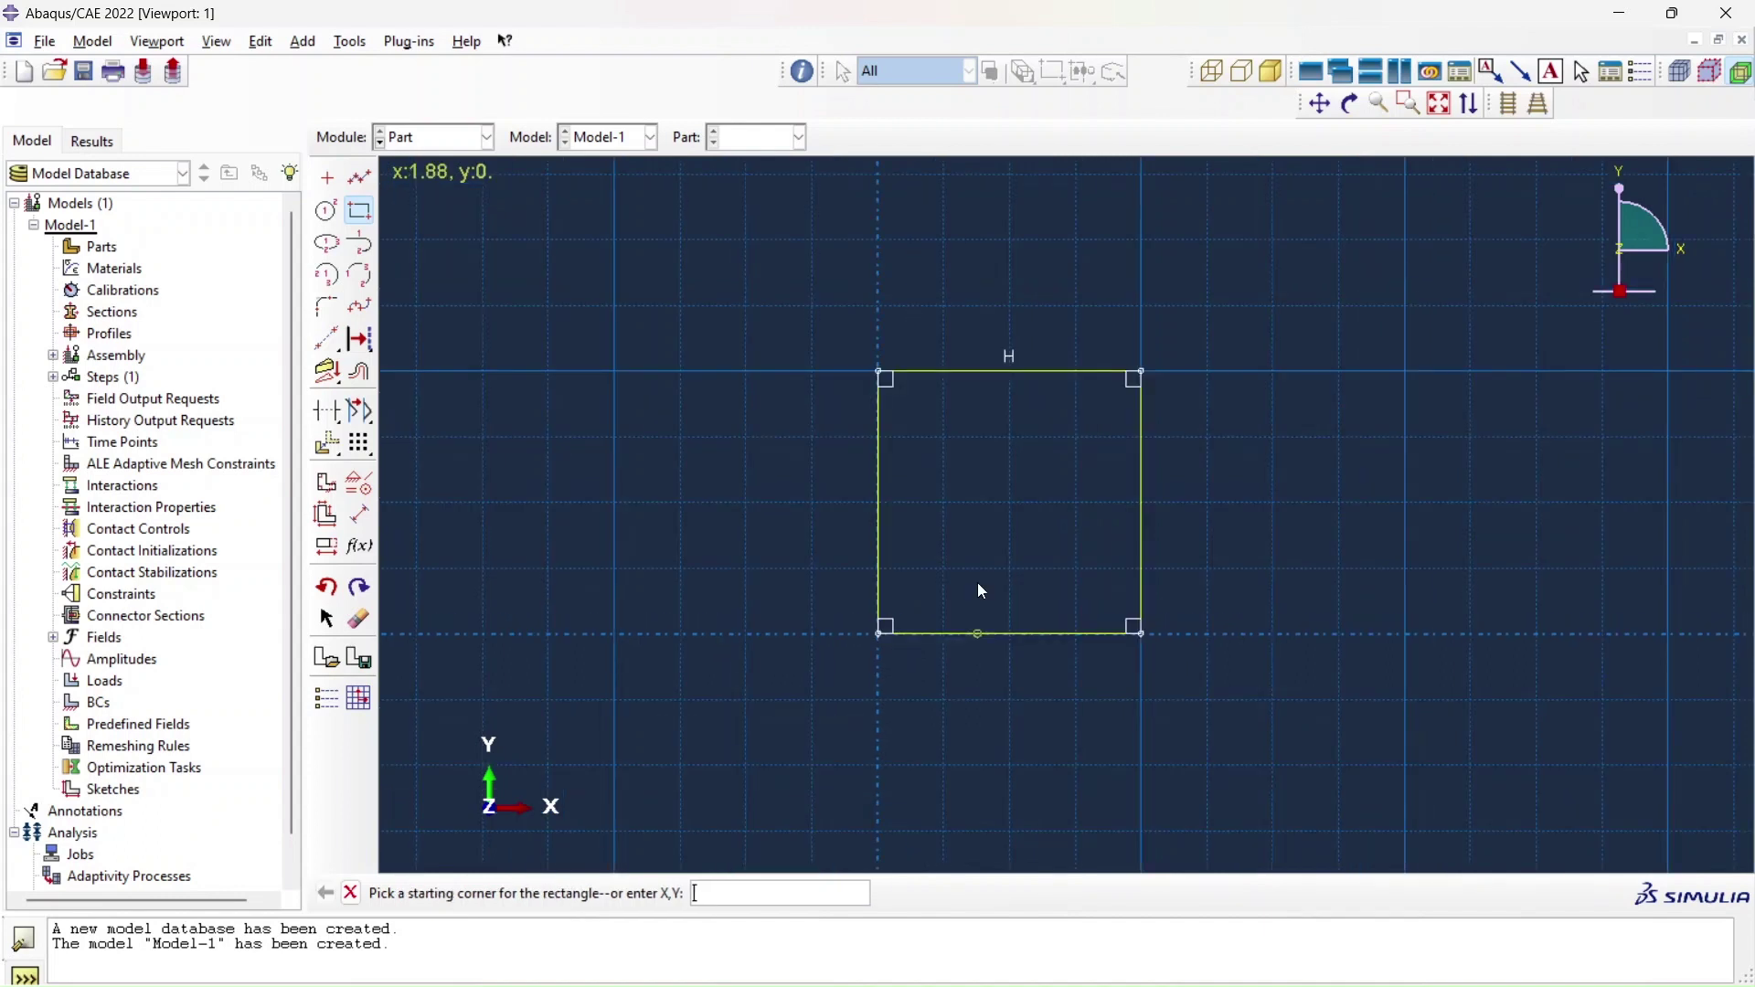
- Draw a quarter-circle arc centred on the origin from 0, 0.5 to 0.5, 0 across the square's lower-left corner
scroll(977, 583, "up", 2)
left_click(328, 276)
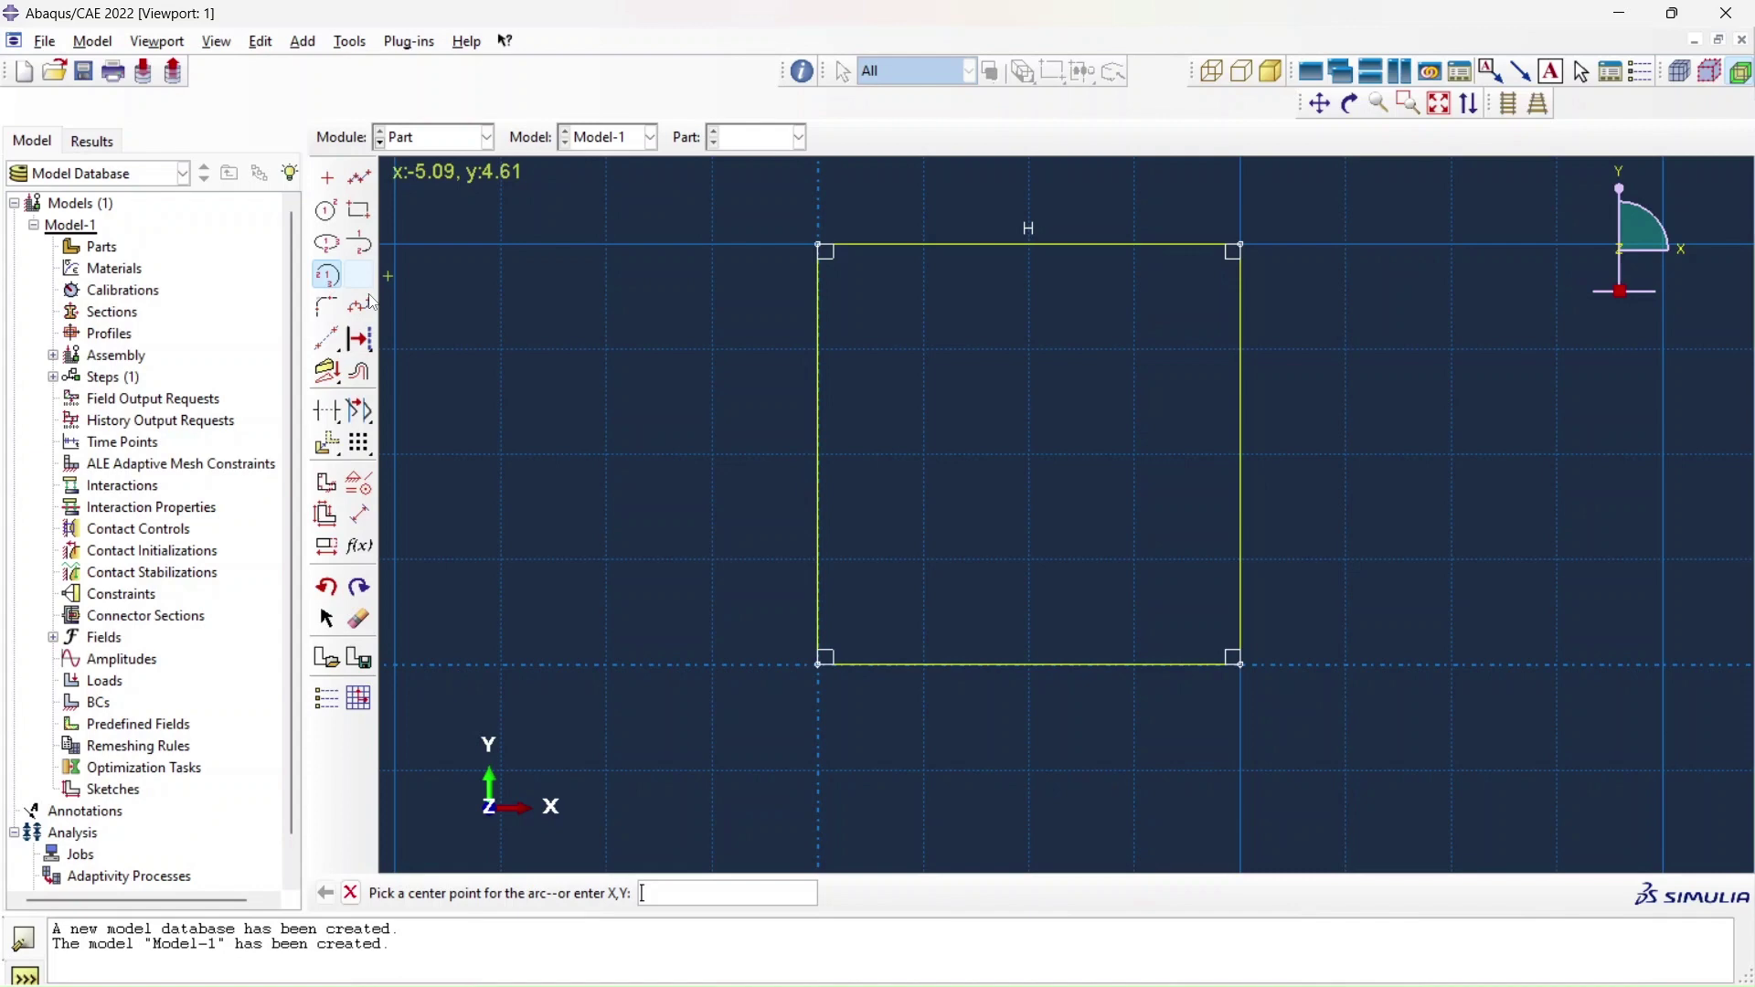
left_click(819, 665)
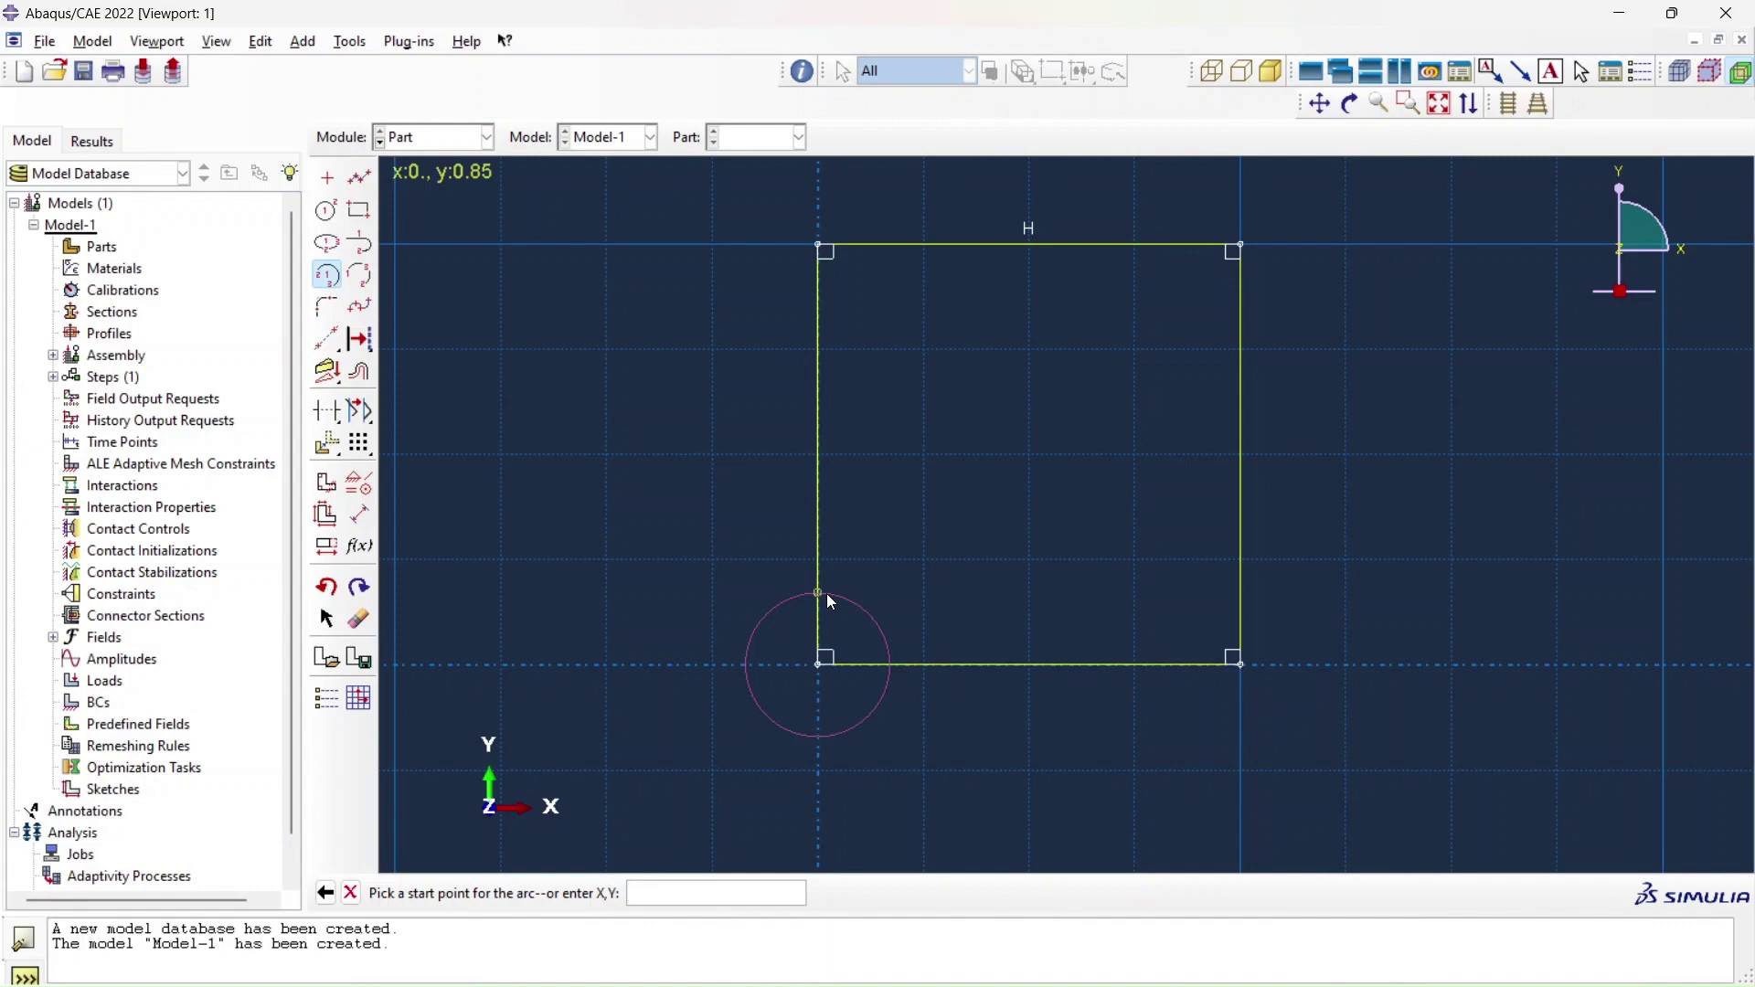
type("0, 0.5")
key("Return")
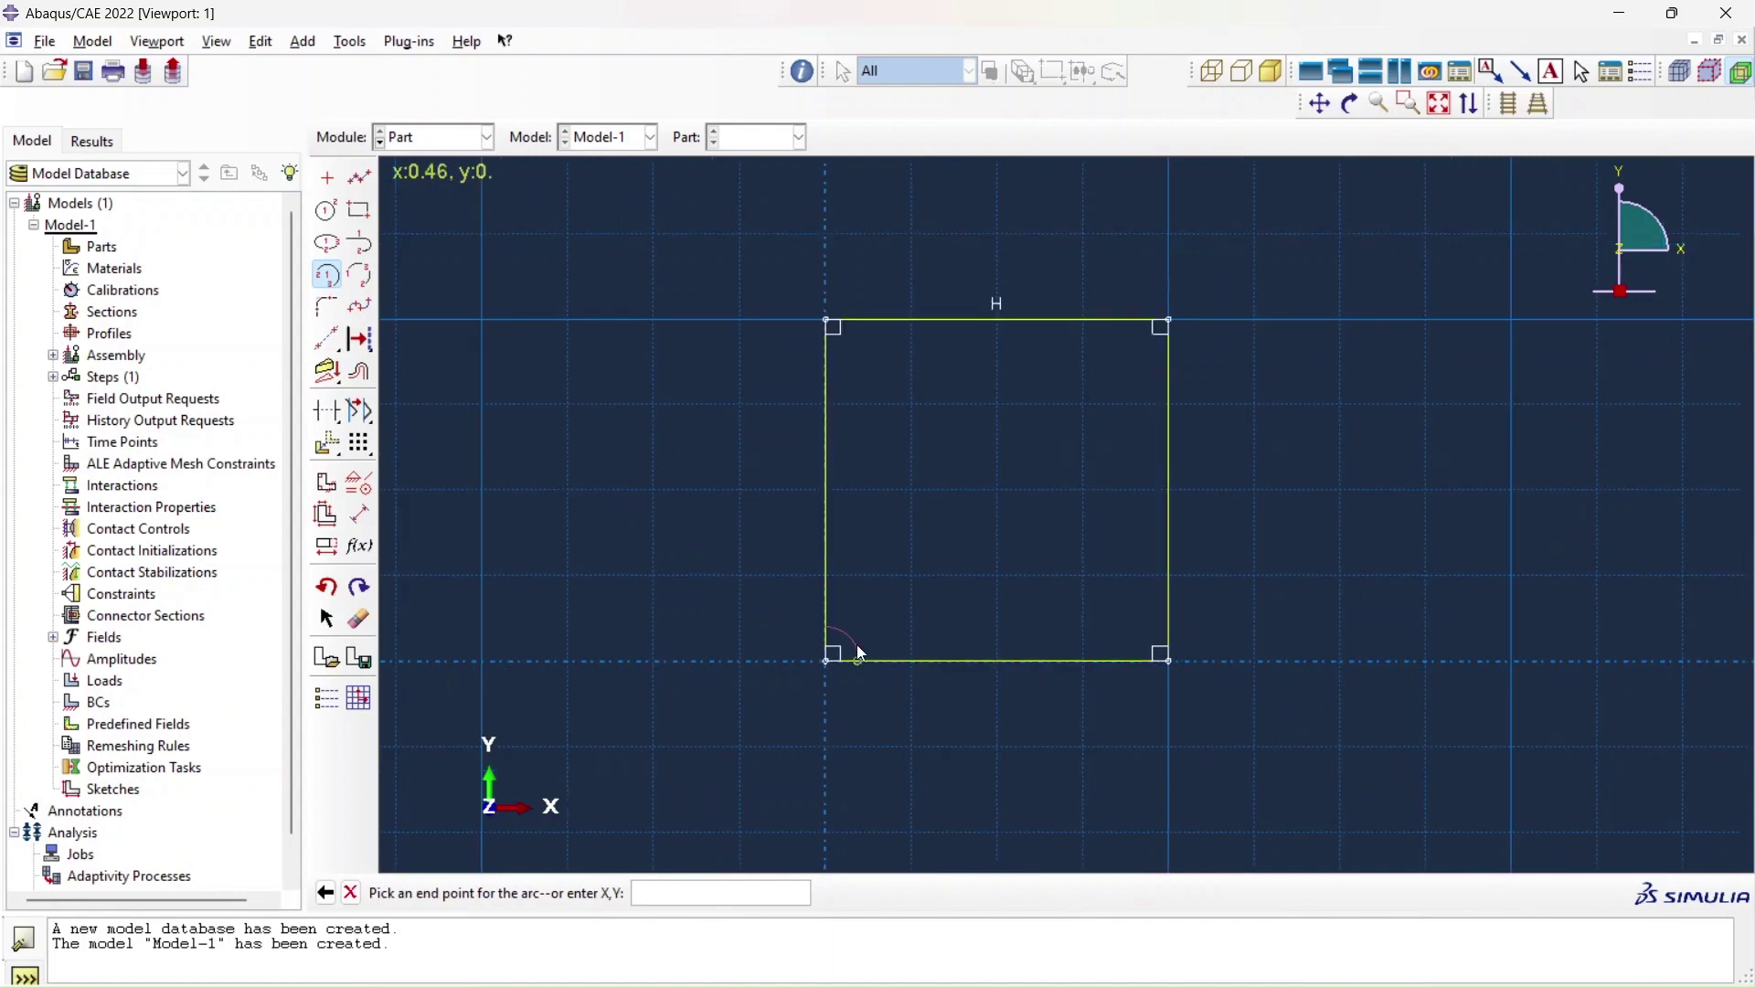
scroll(861, 652, "down", 5)
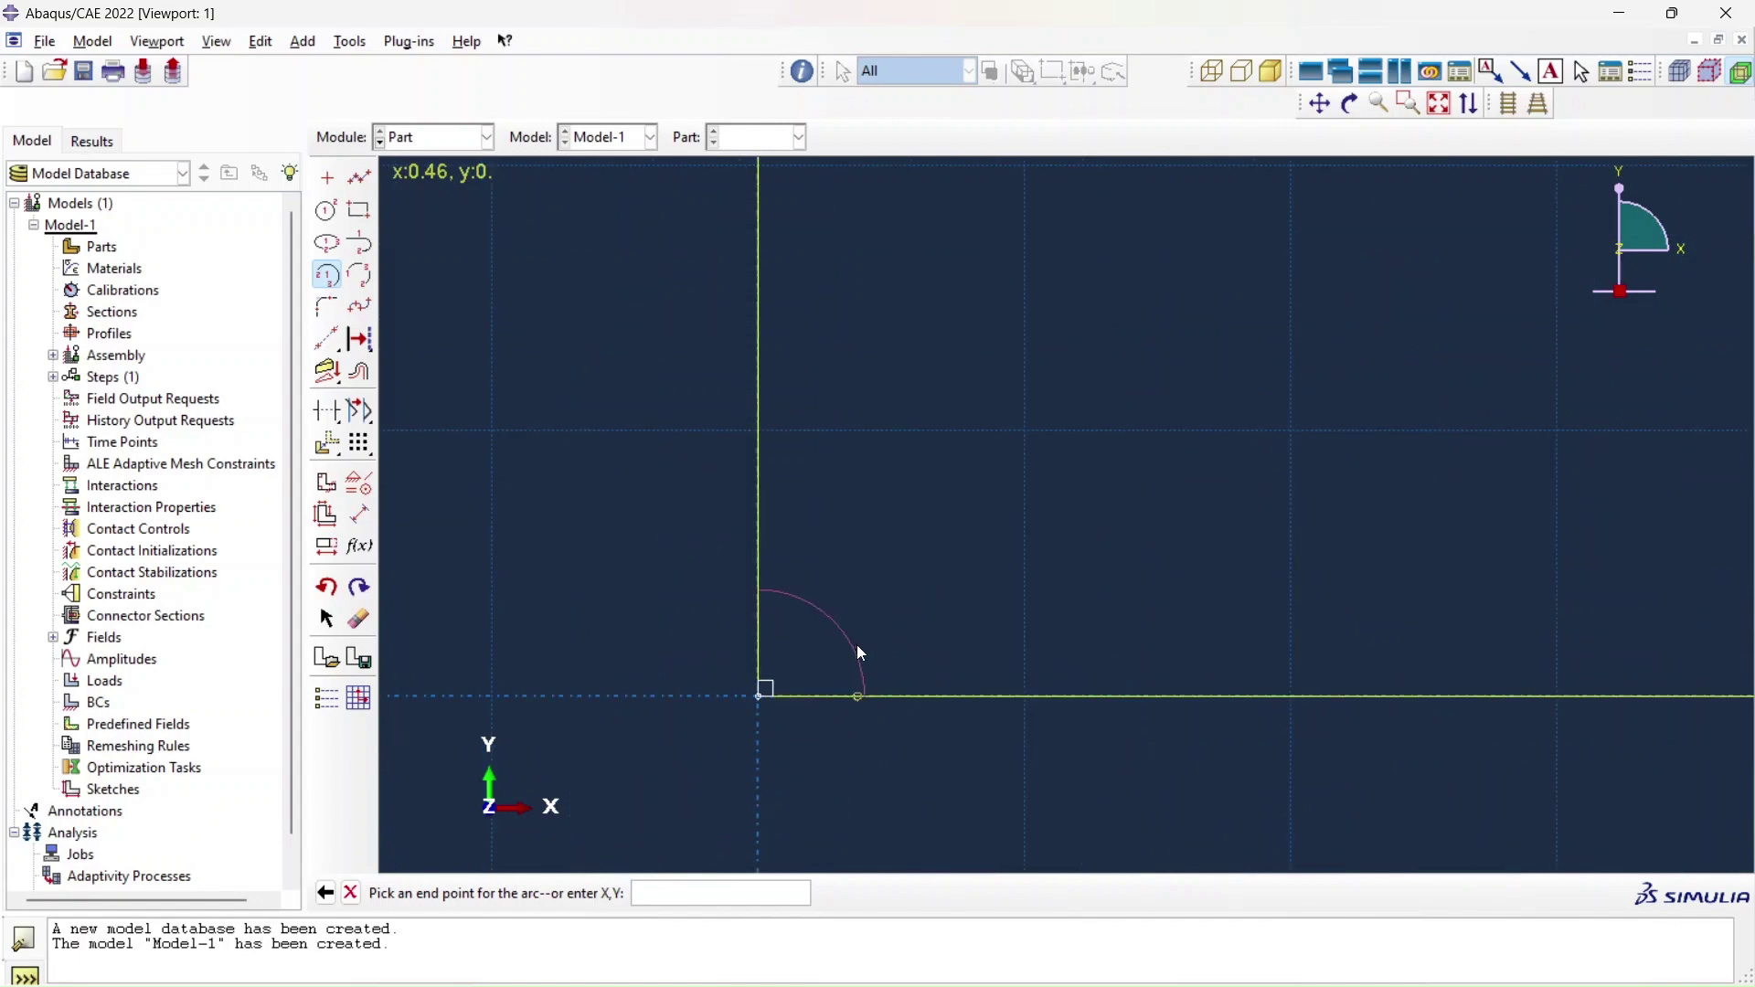
scroll(861, 653, "down", 2)
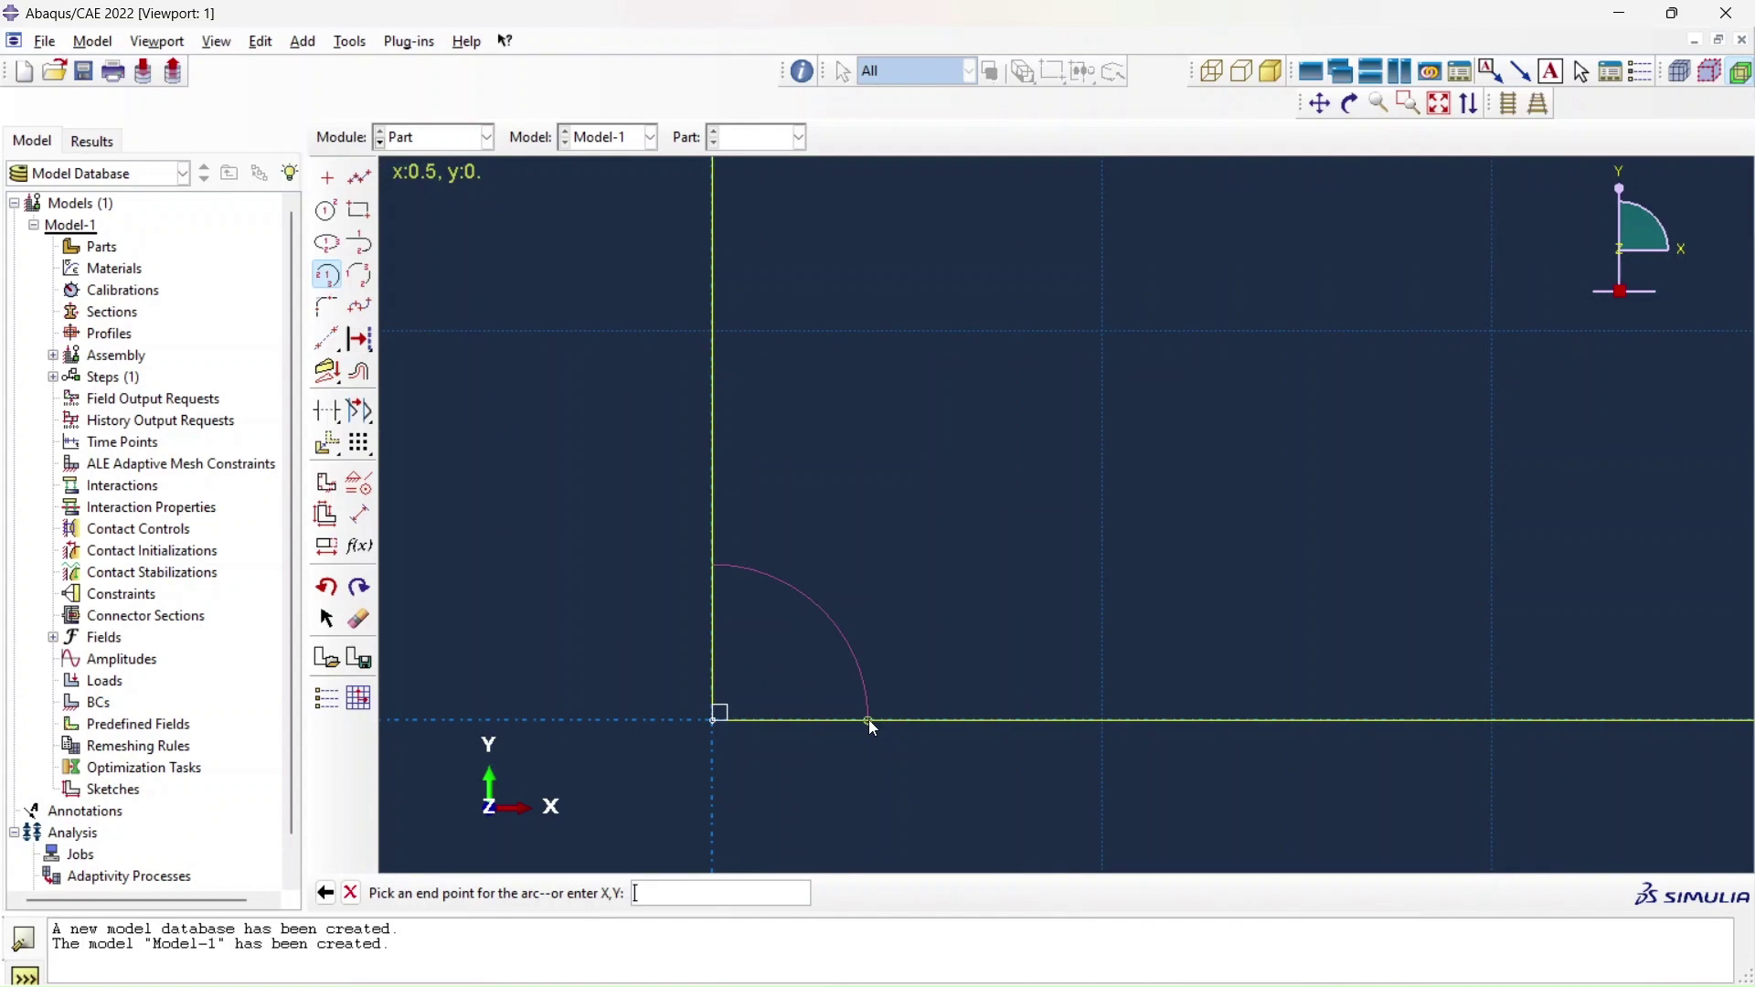
left_click(868, 720)
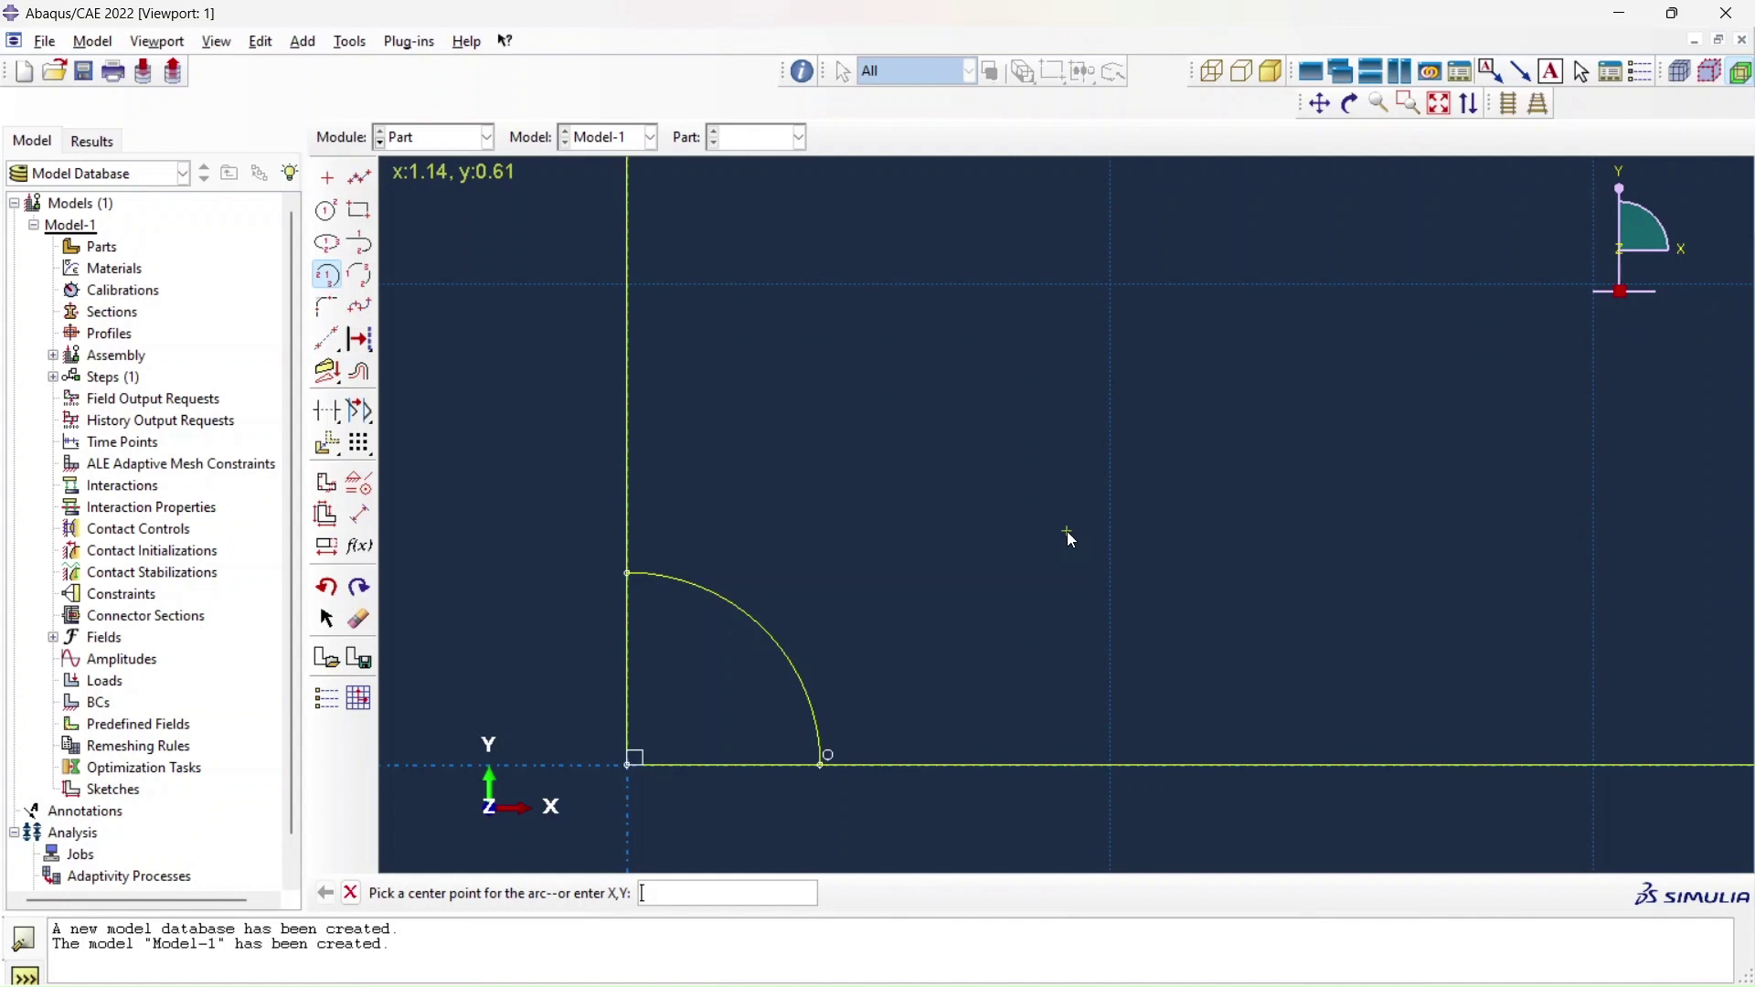
- Trim the two square segments inside the arc at the origin and finish the sketch to build the plate
scroll(1071, 539, "down", 3)
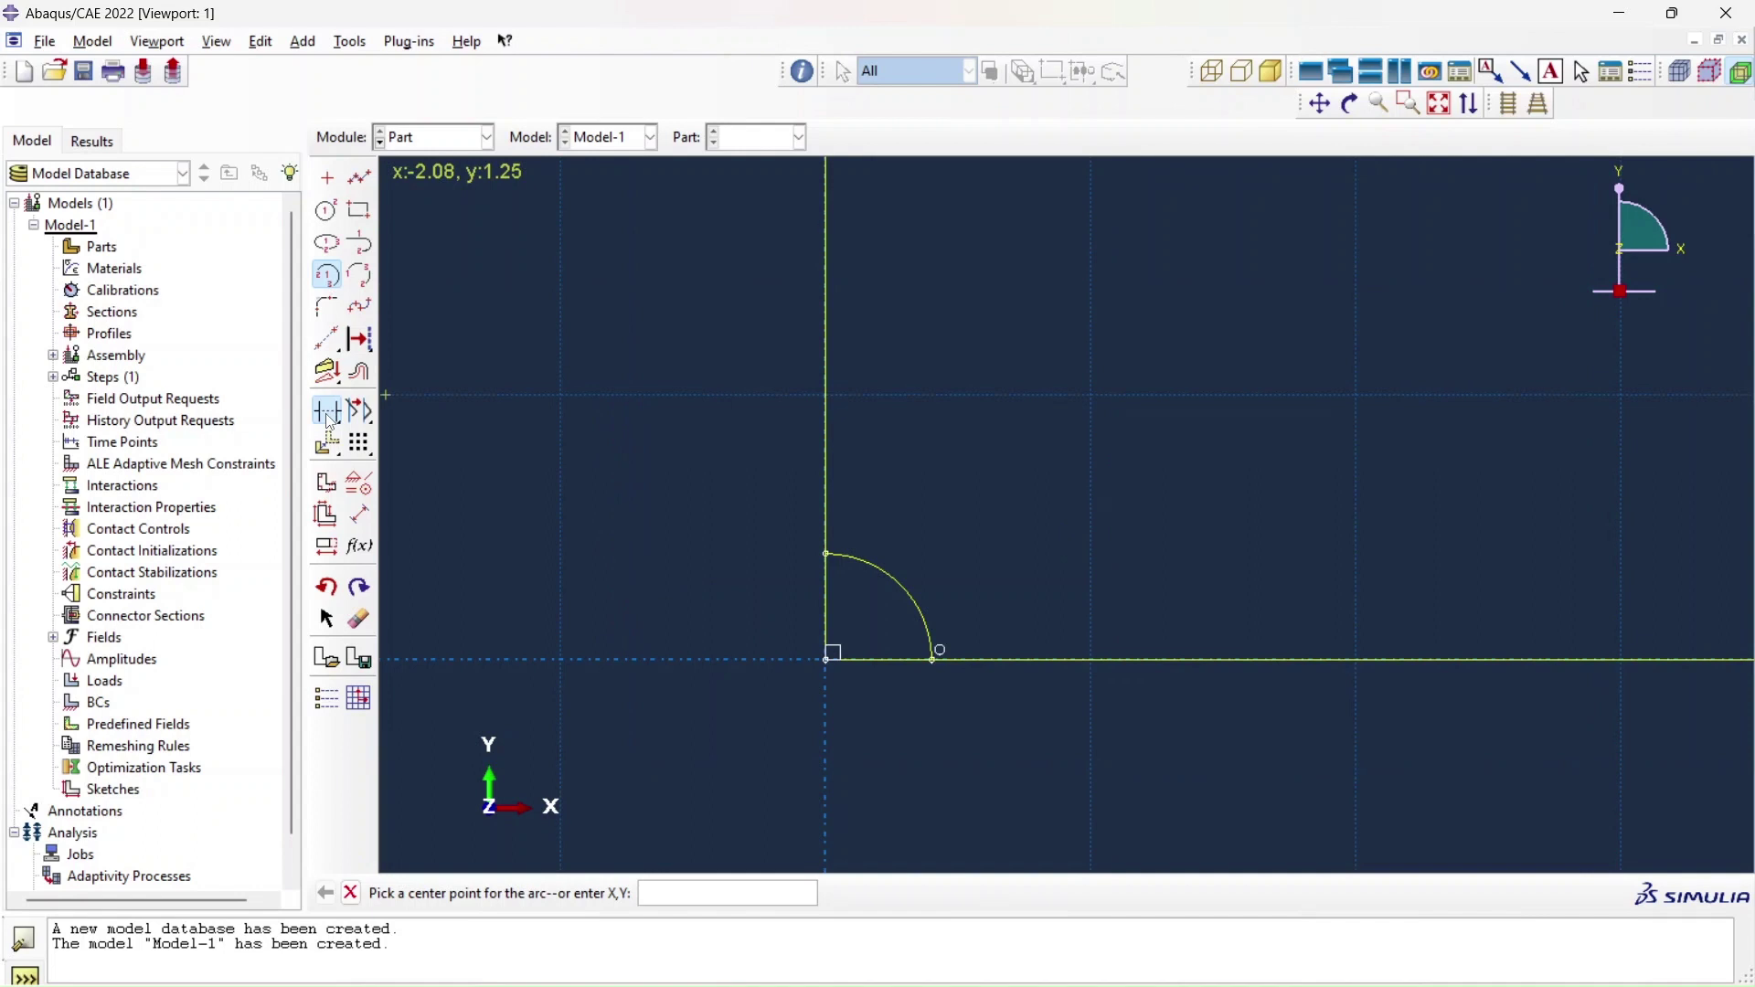
left_click(327, 412)
scroll(1143, 526, "up", 2)
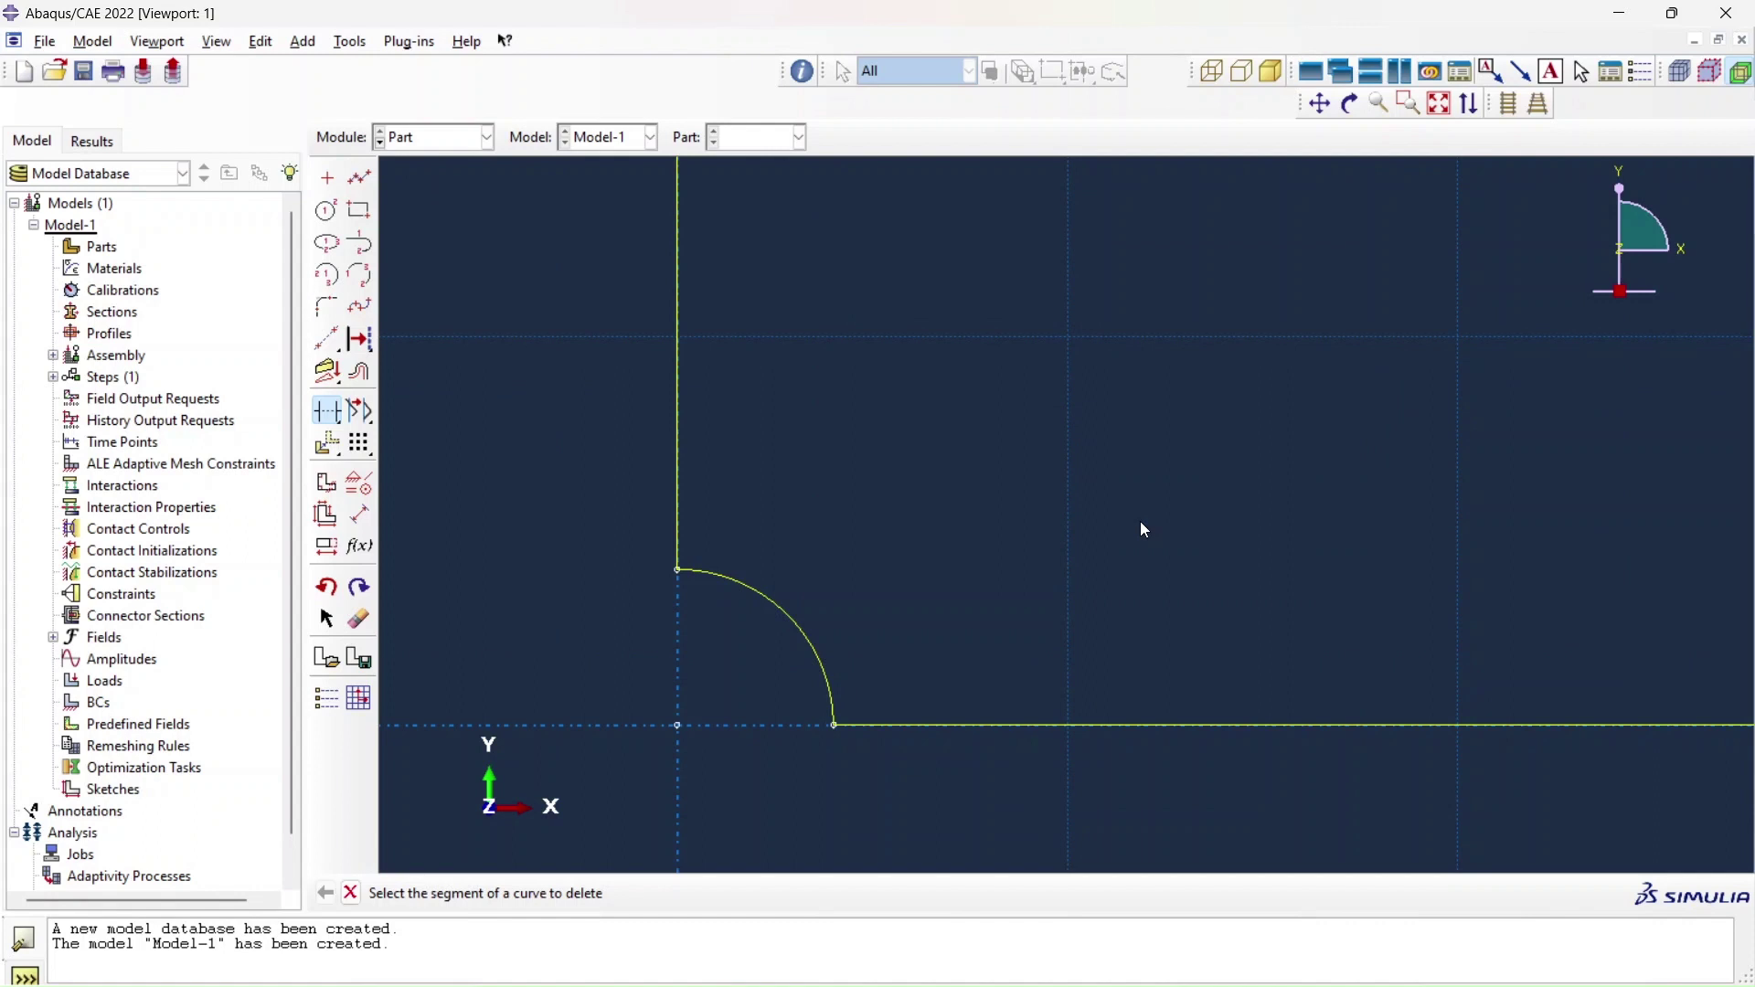
middle_click(1142, 529)
middle_click(1143, 529)
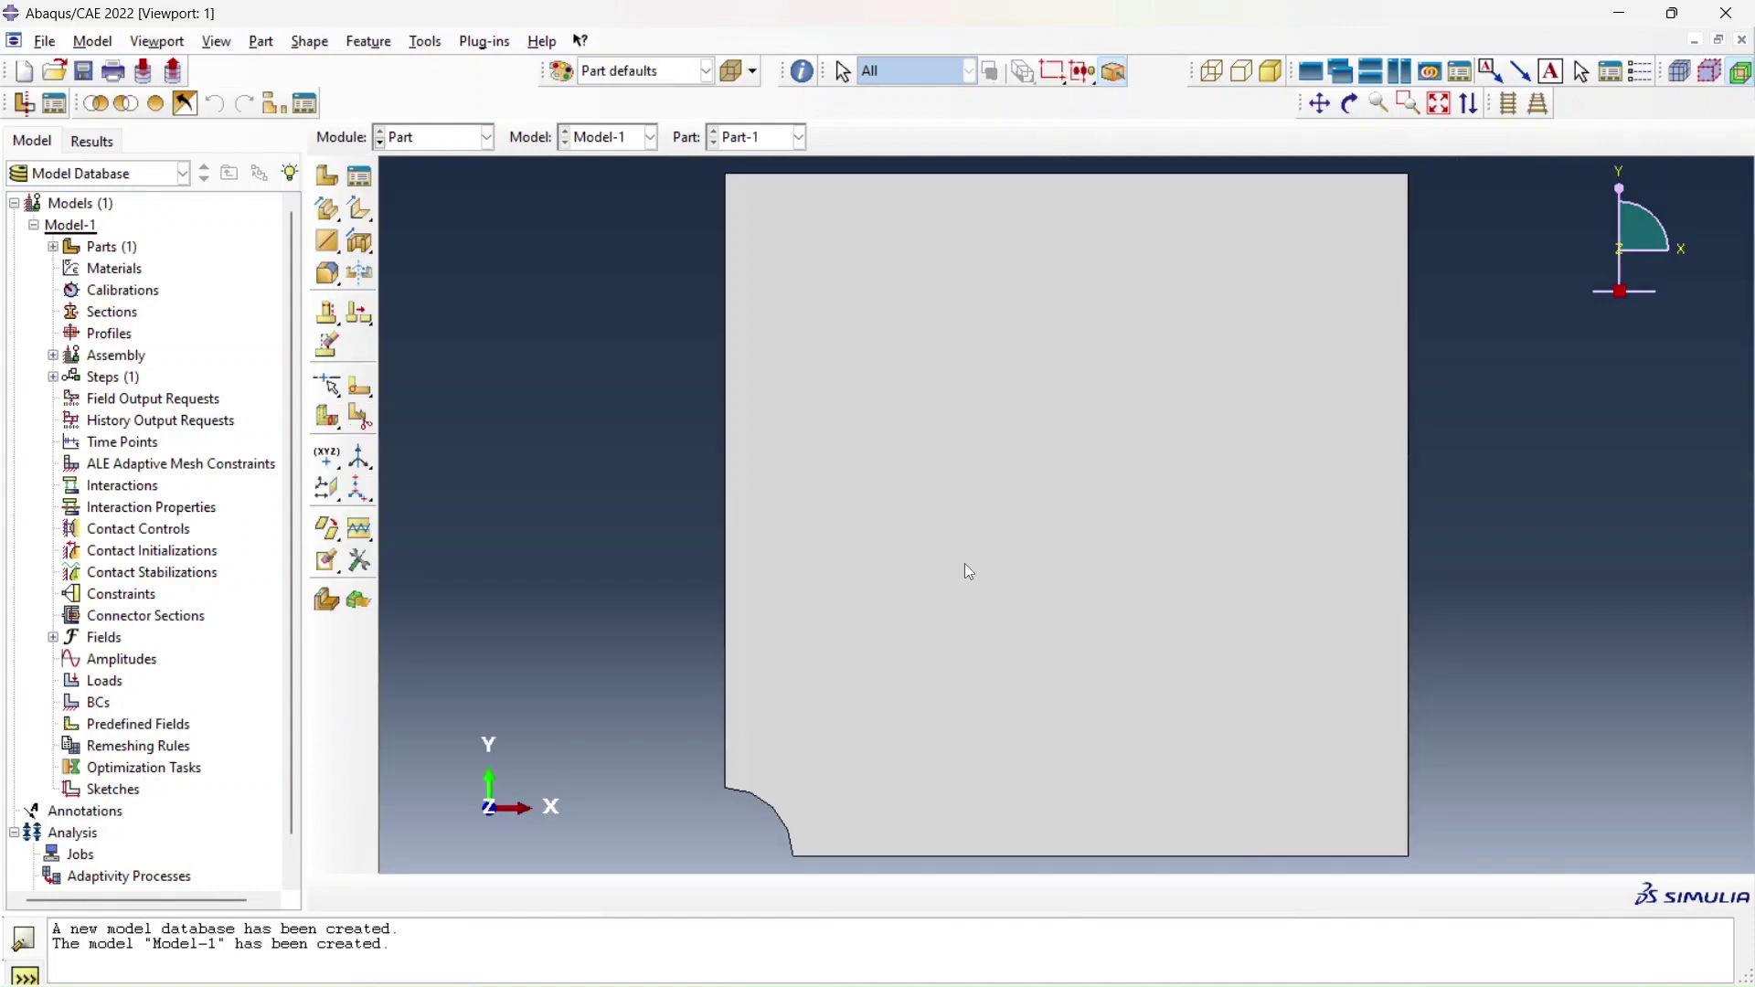
- In the Property module, create a material named Material and give it isotropic elastic behavior
left_click(476, 142)
left_click(429, 170)
left_click(329, 176)
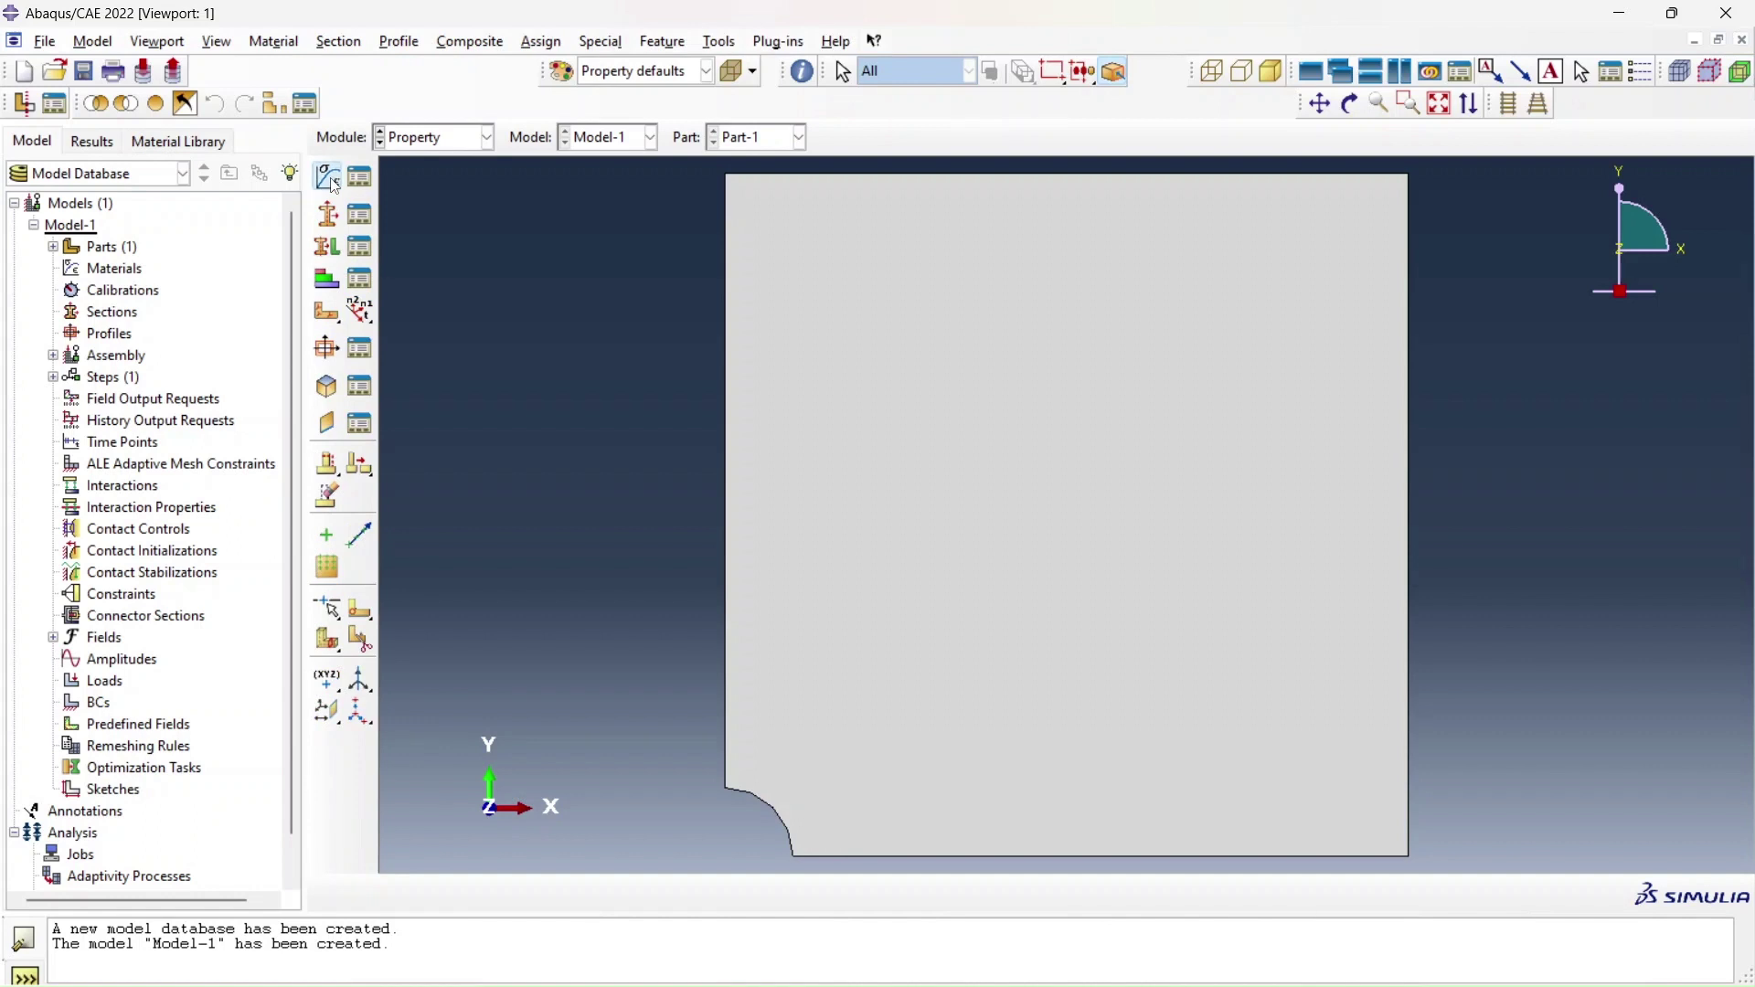
left_click(460, 411)
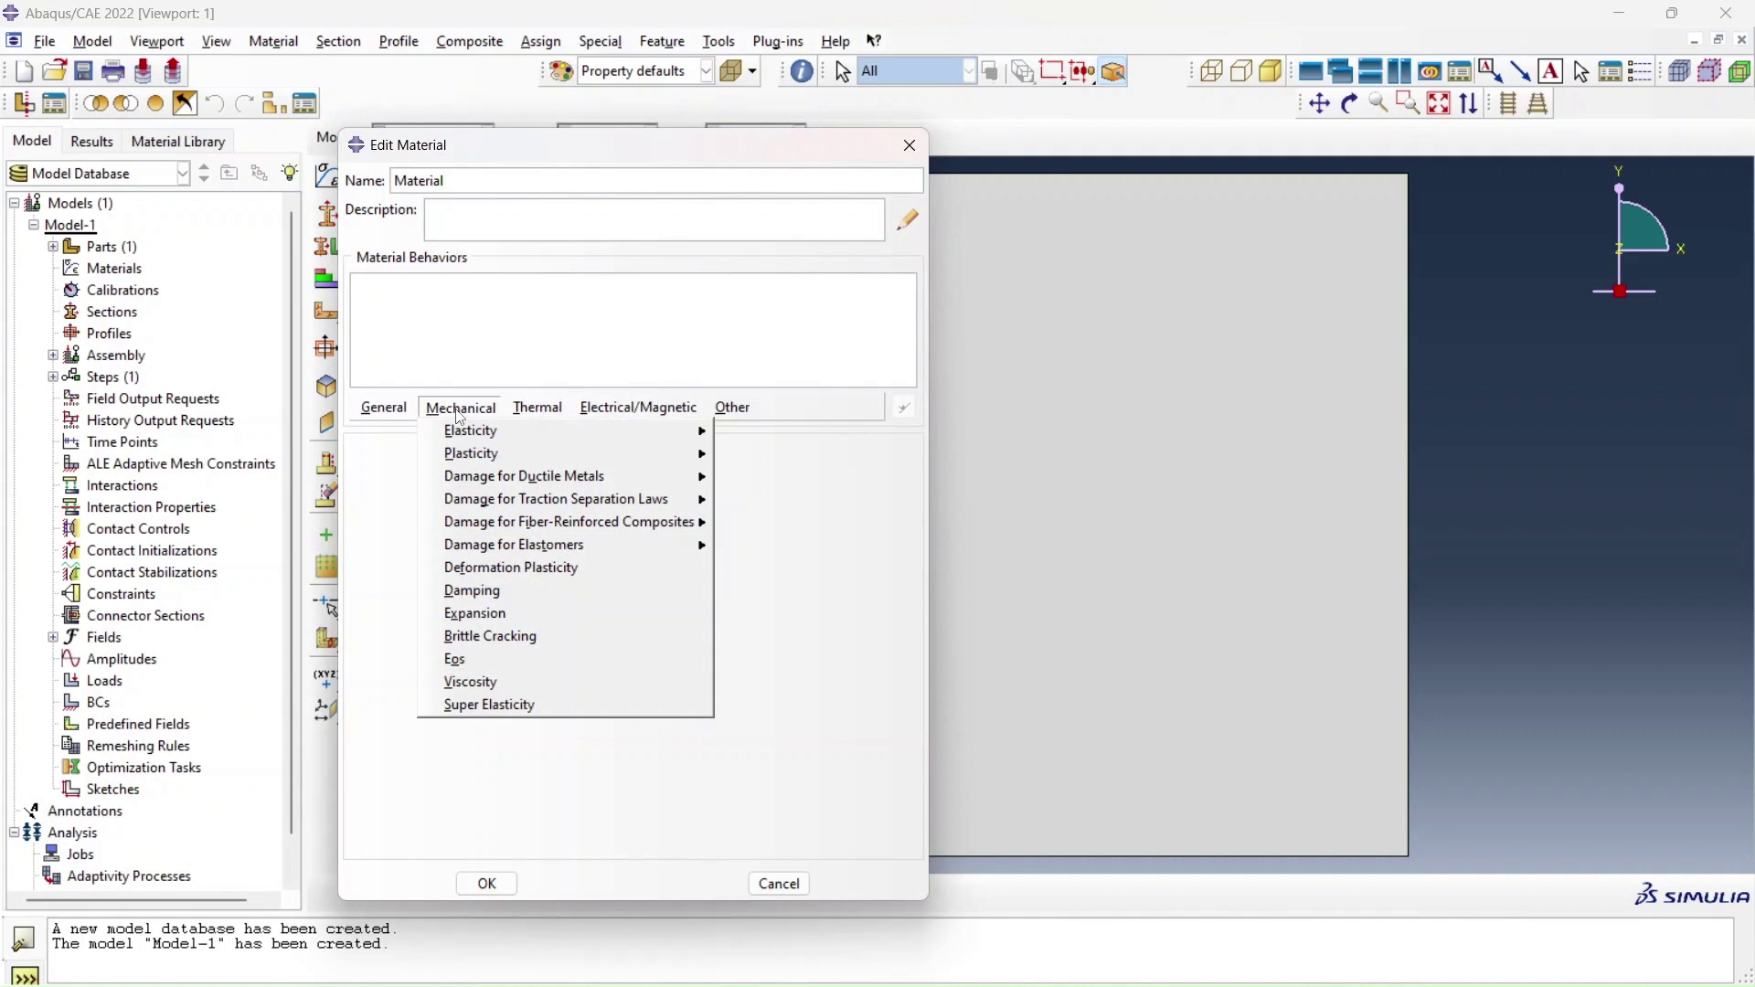
left_click(782, 443)
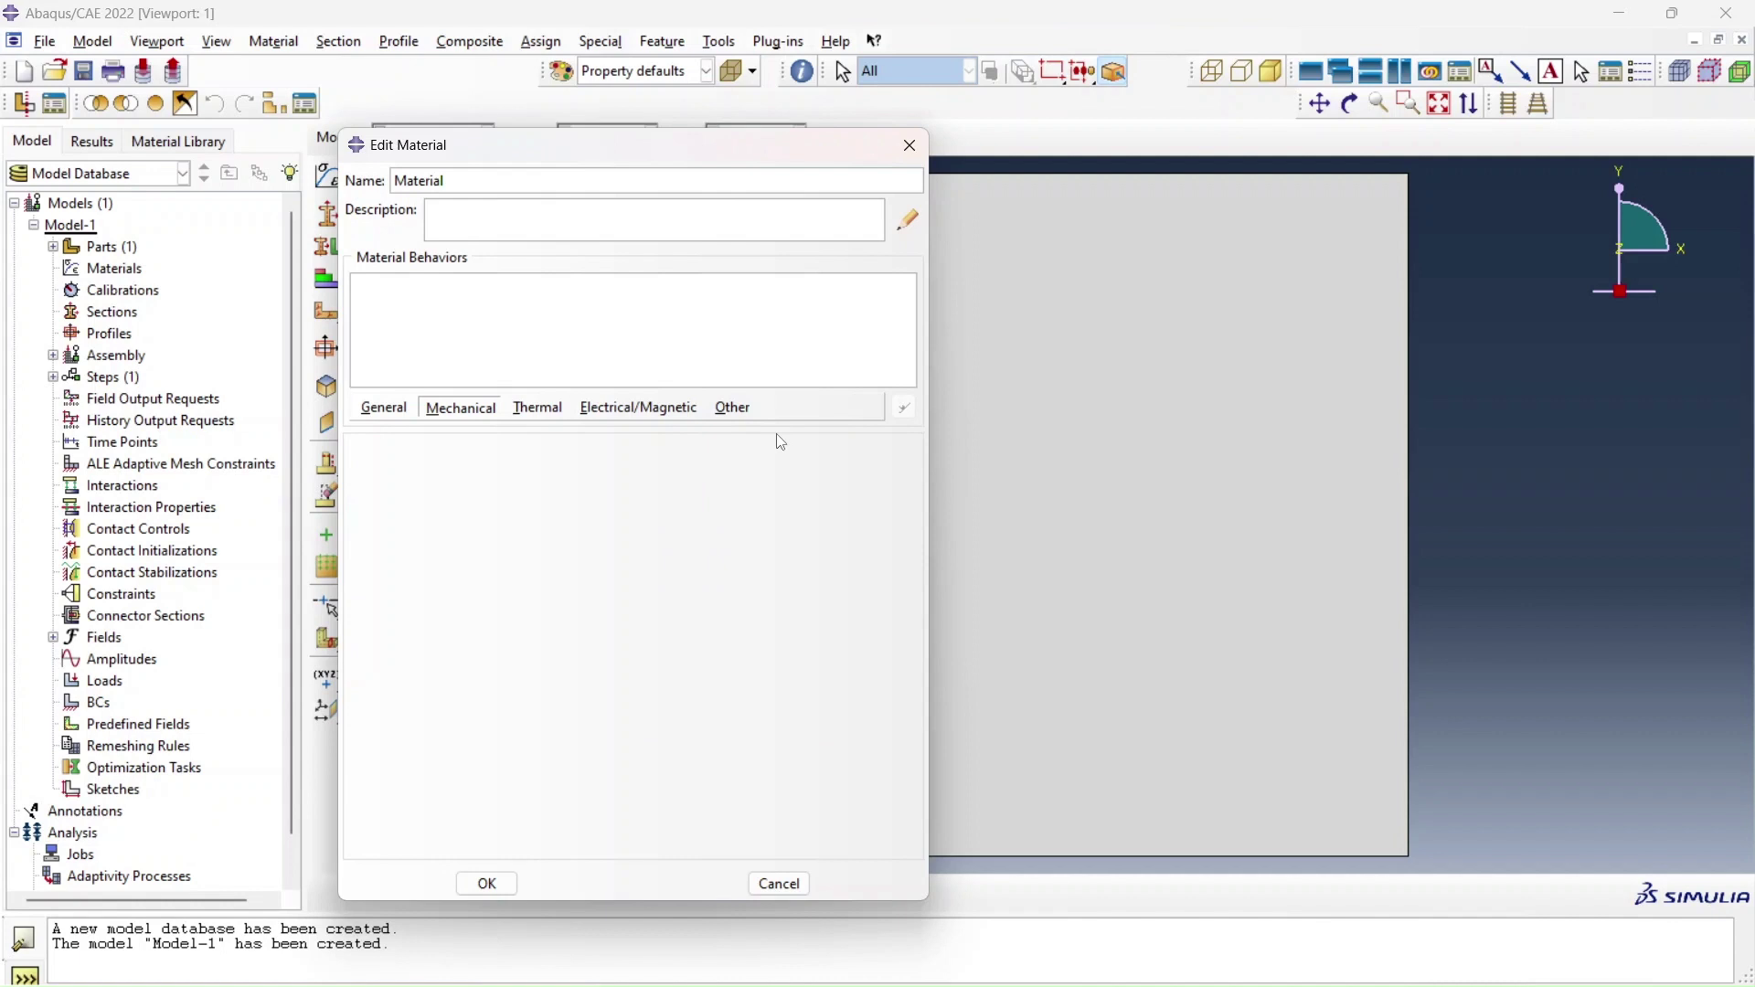
left_click(462, 408)
left_click(759, 431)
- Add isotropic-hardening plasticity to the material with yield stress 50000 at plastic strain 0.0 and 80000 at 0.05
left_click(462, 408)
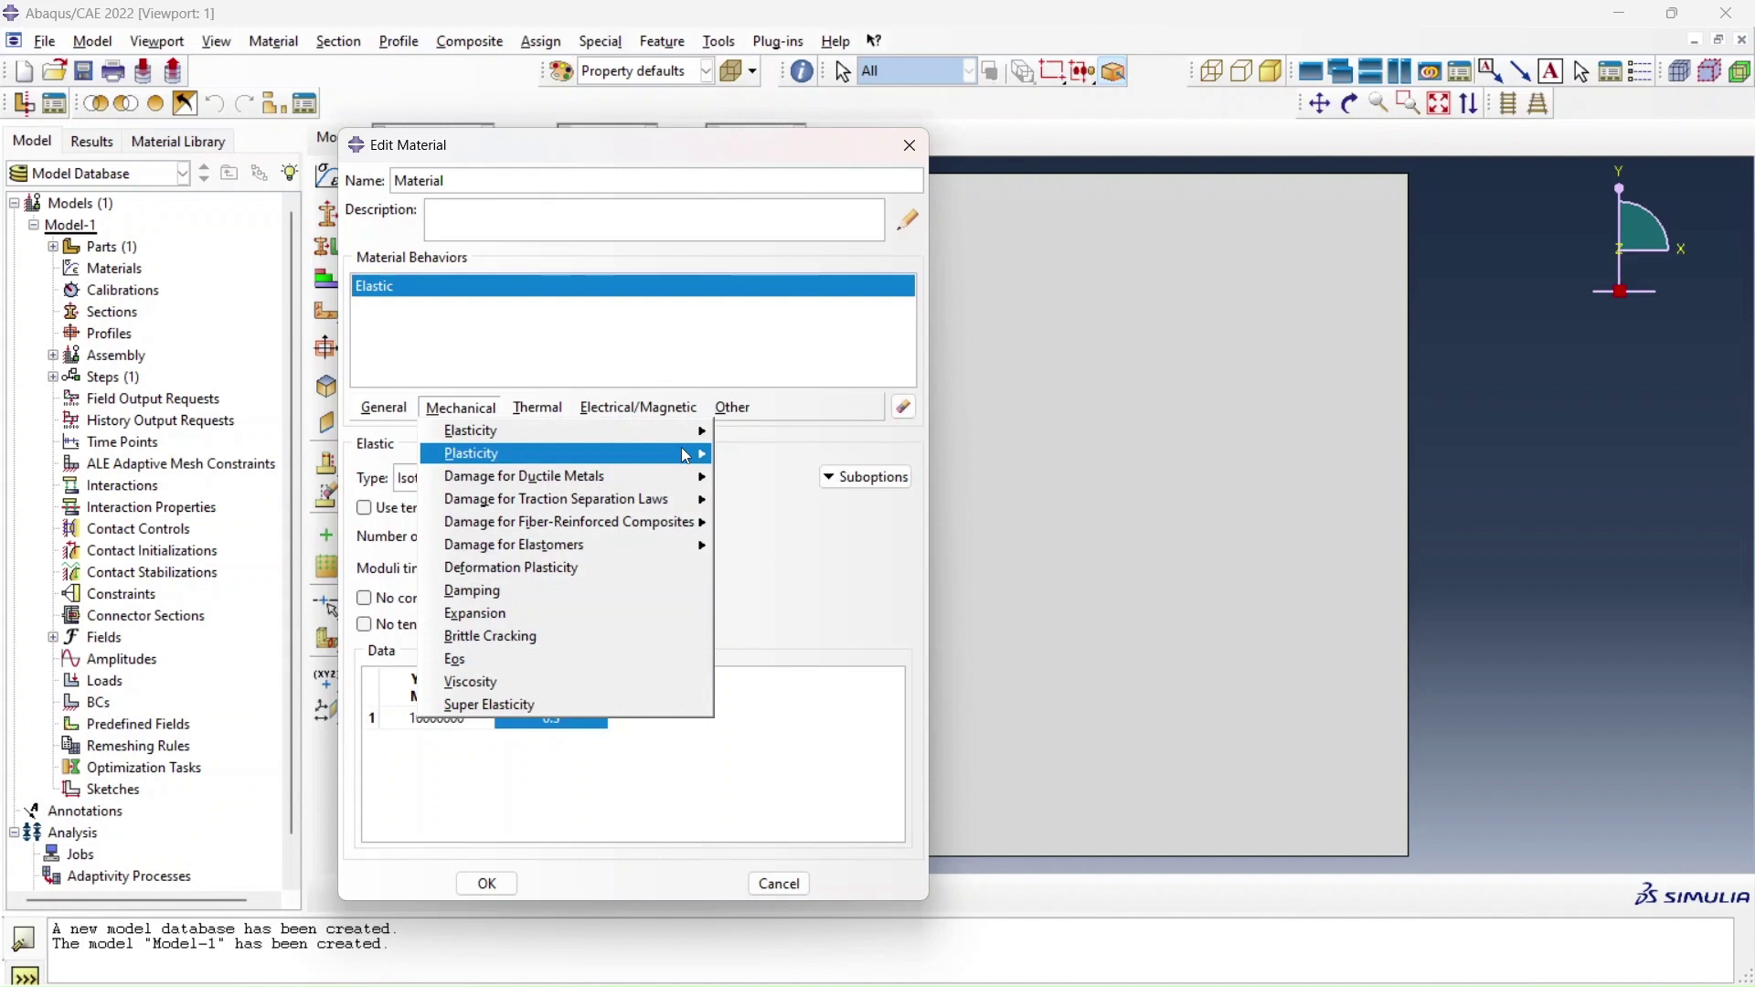
left_click(759, 453)
left_click(448, 689)
type("50000")
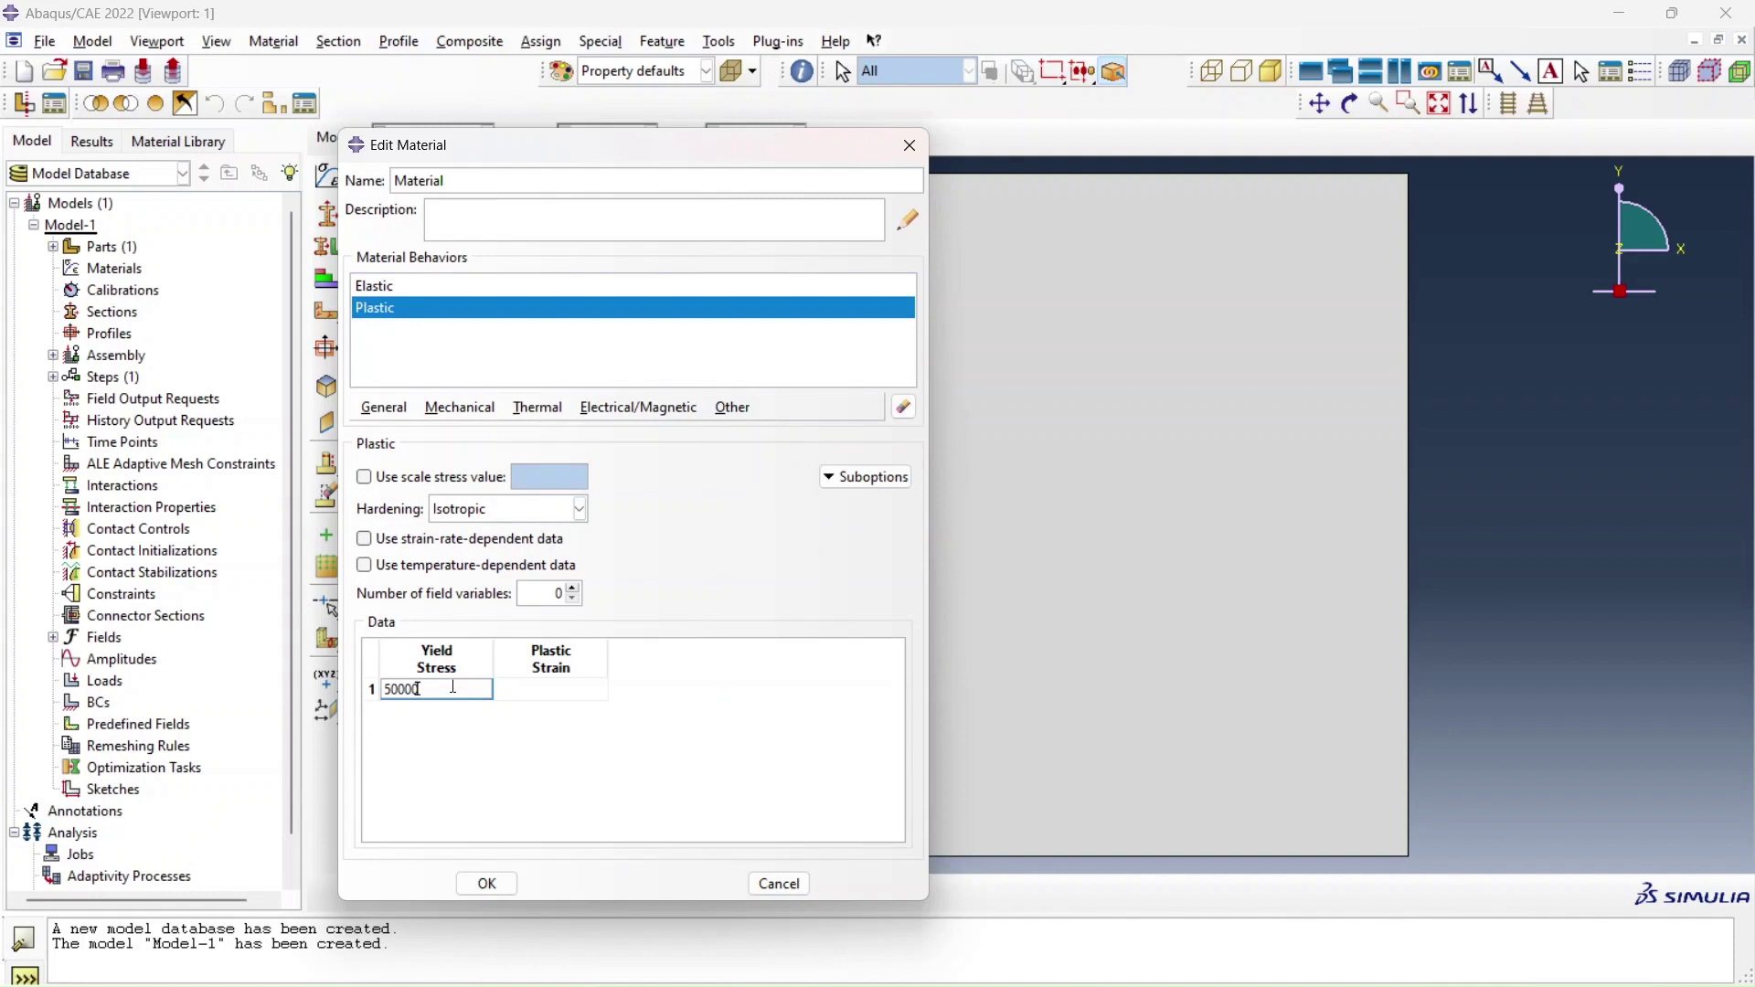
key("Return")
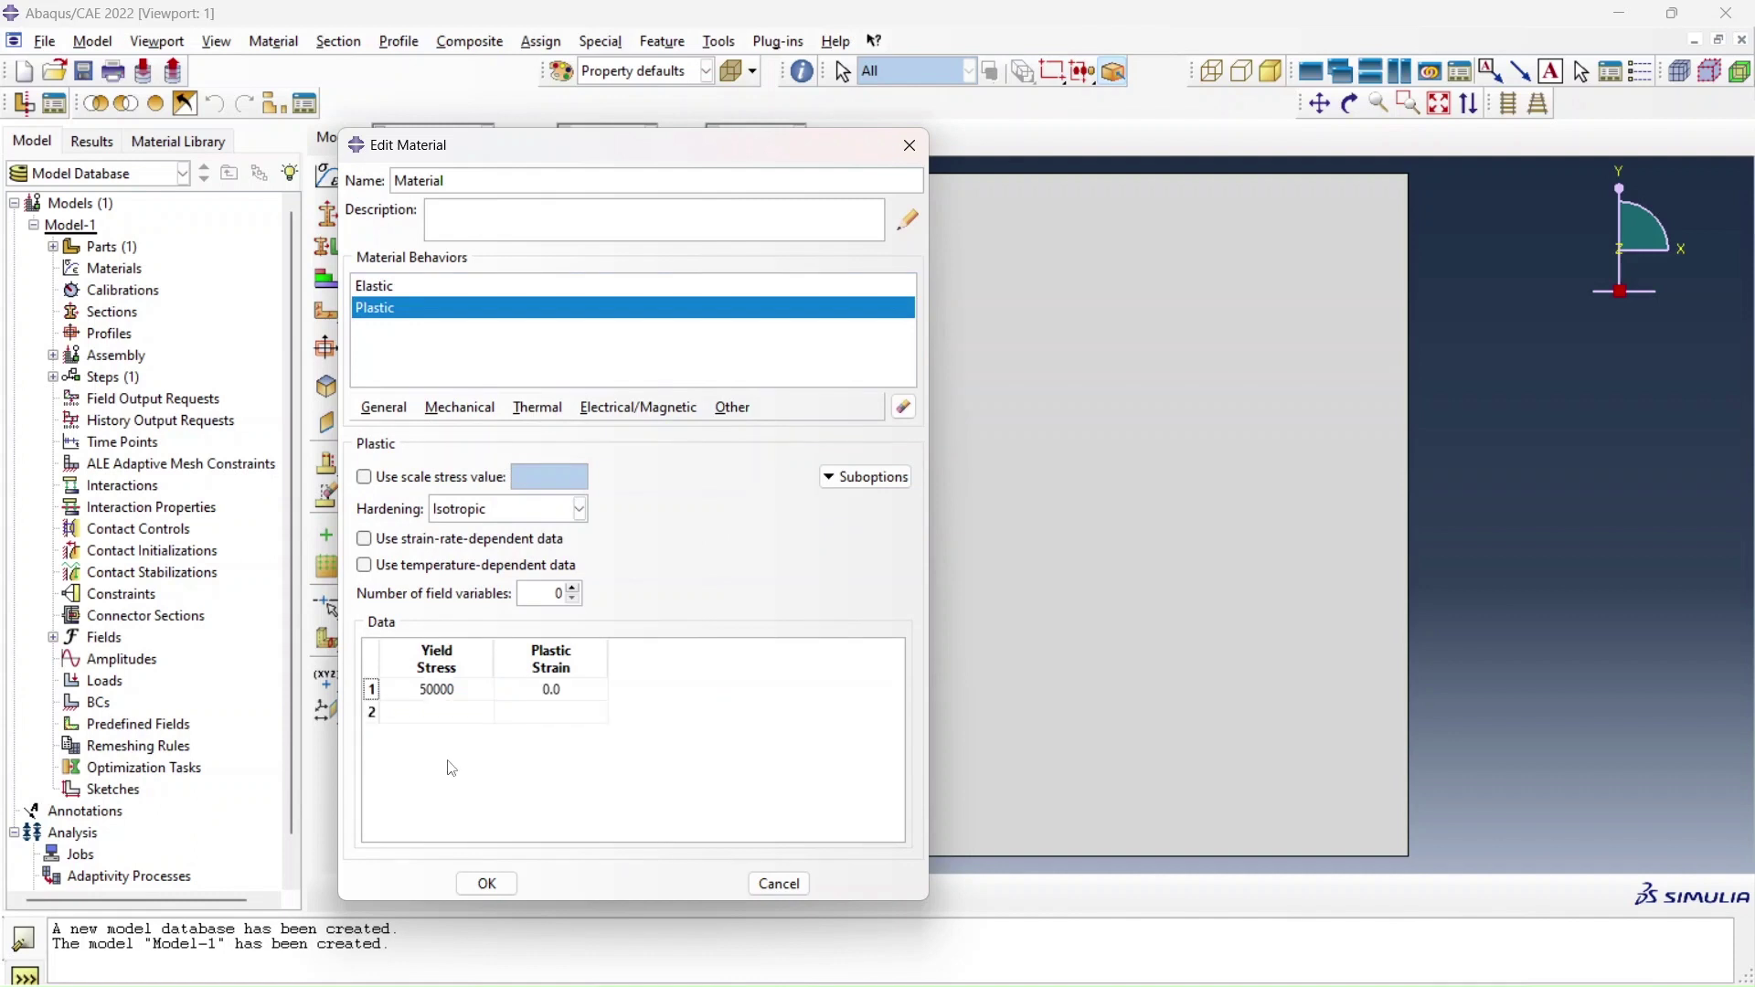
left_click(440, 714)
type("80000")
key("Tab")
type("0.05")
key("Return")
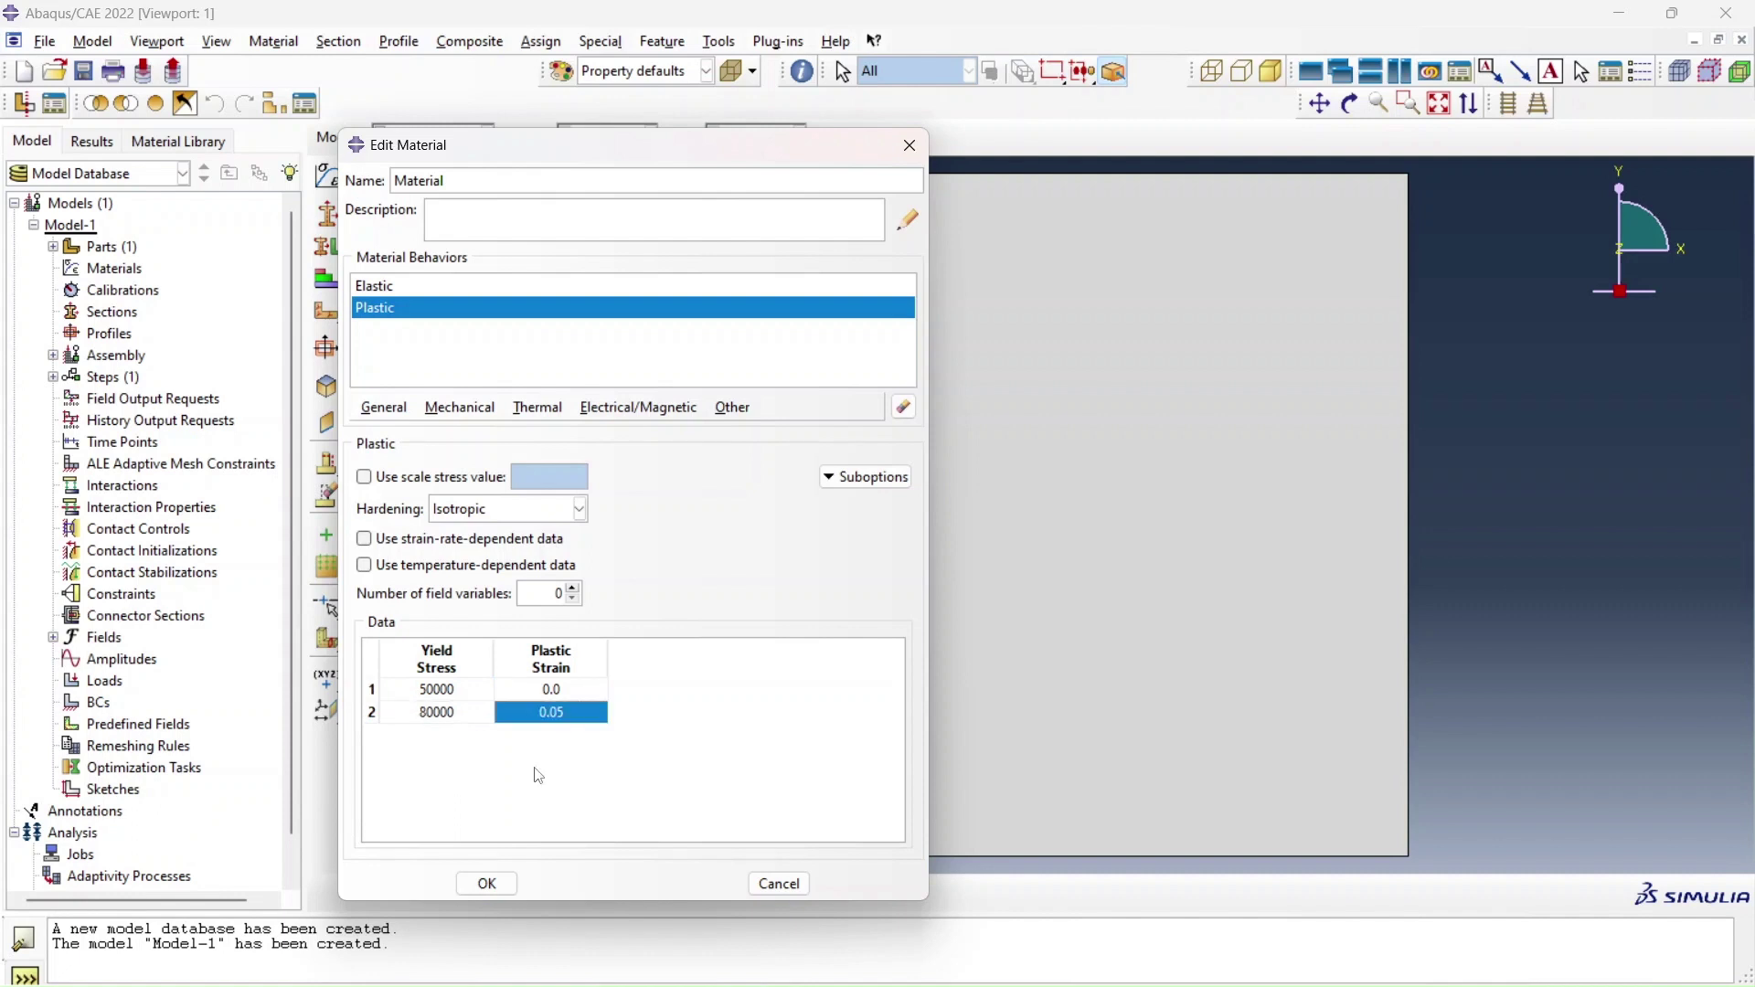
left_click(487, 884)
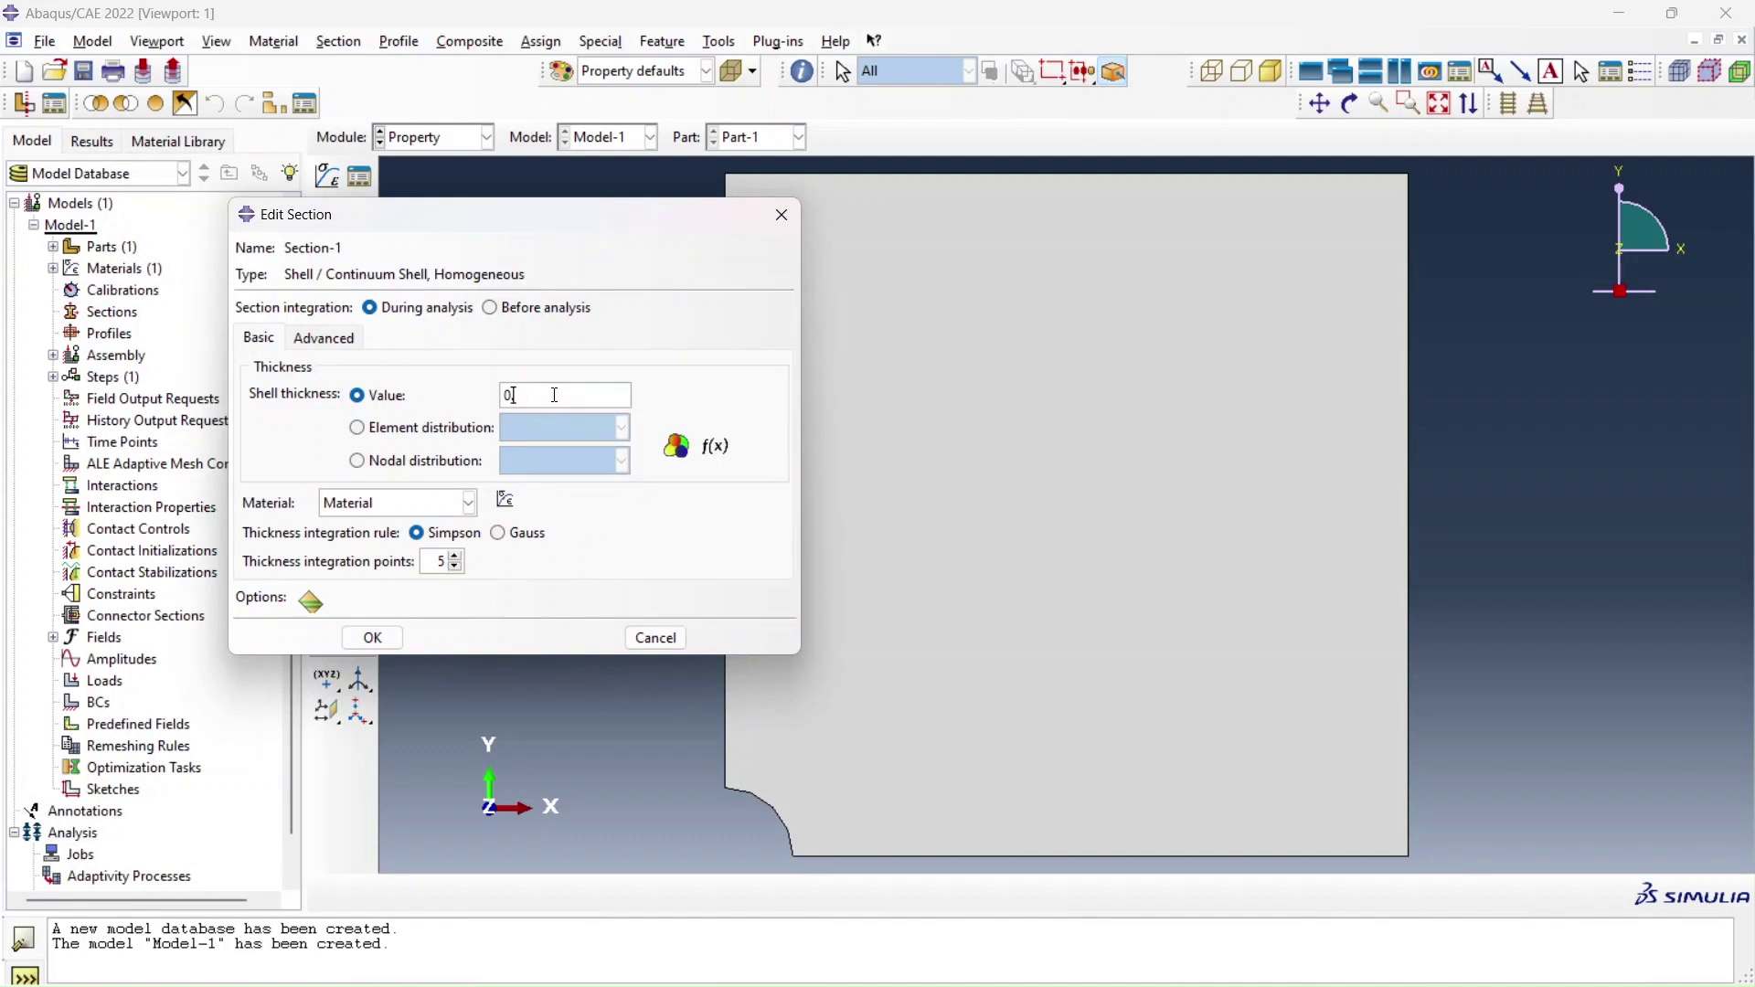
- Create a homogeneous shell section 0.01 thick using Material and assign it to the whole plate with middle-surface offset
type(".01")
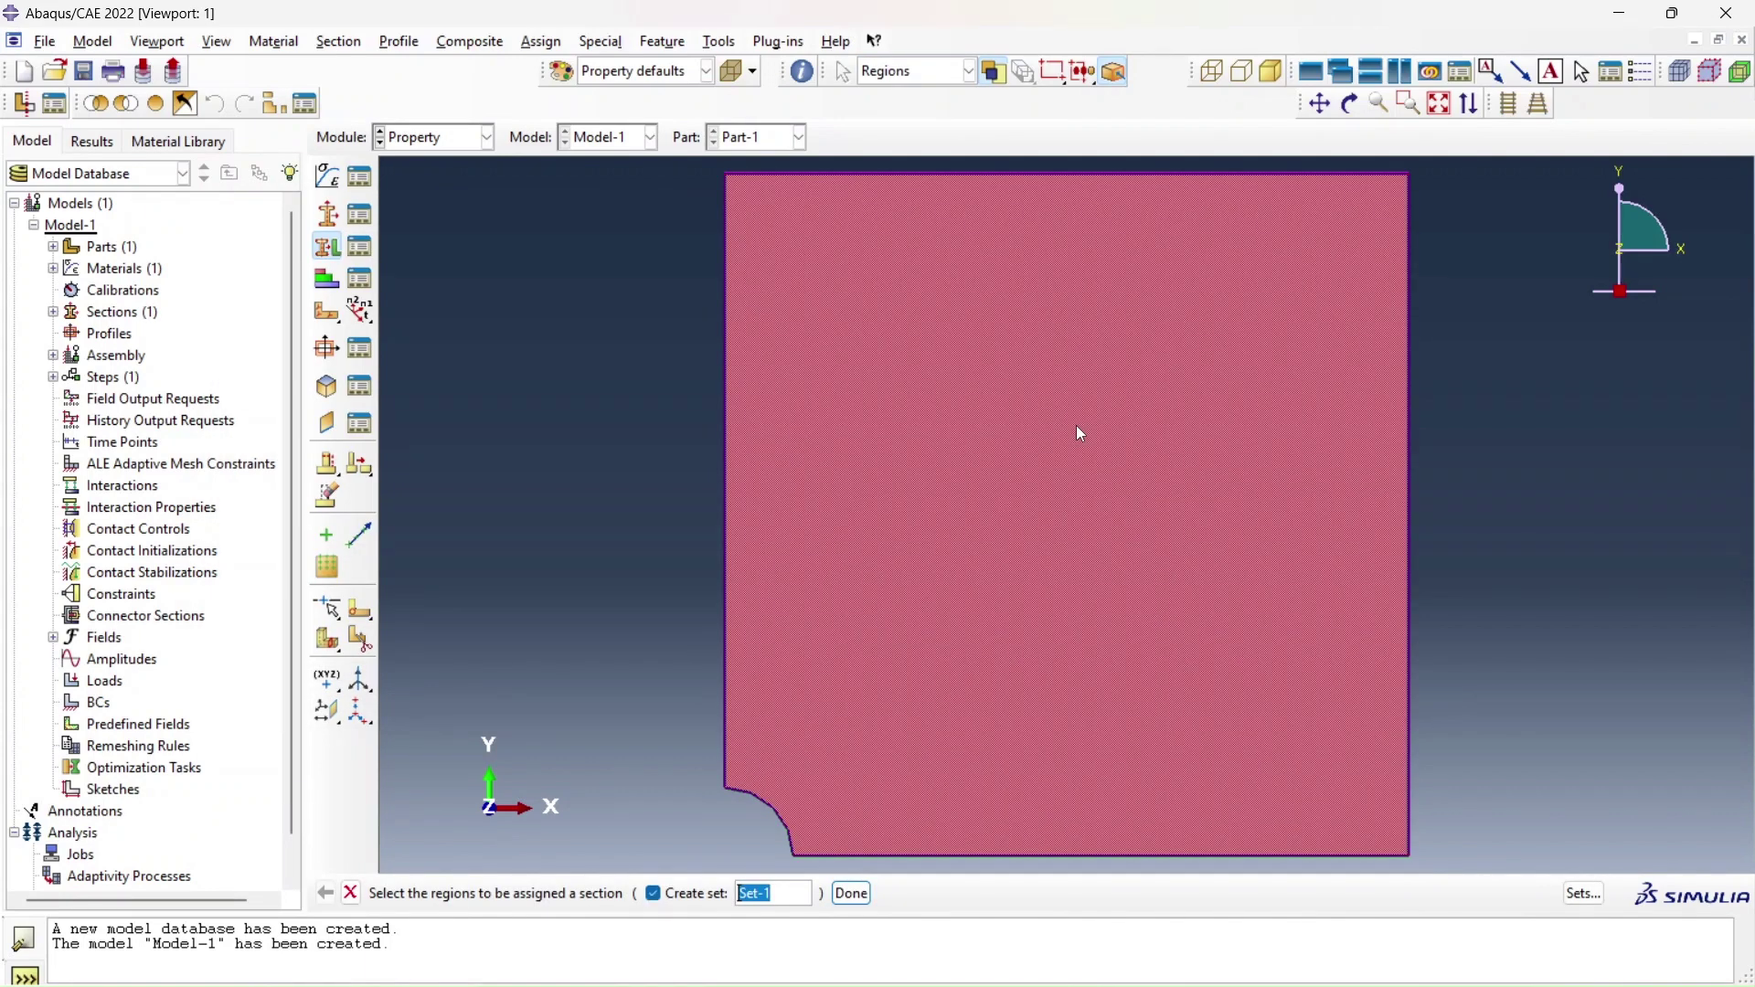
middle_click(1077, 430)
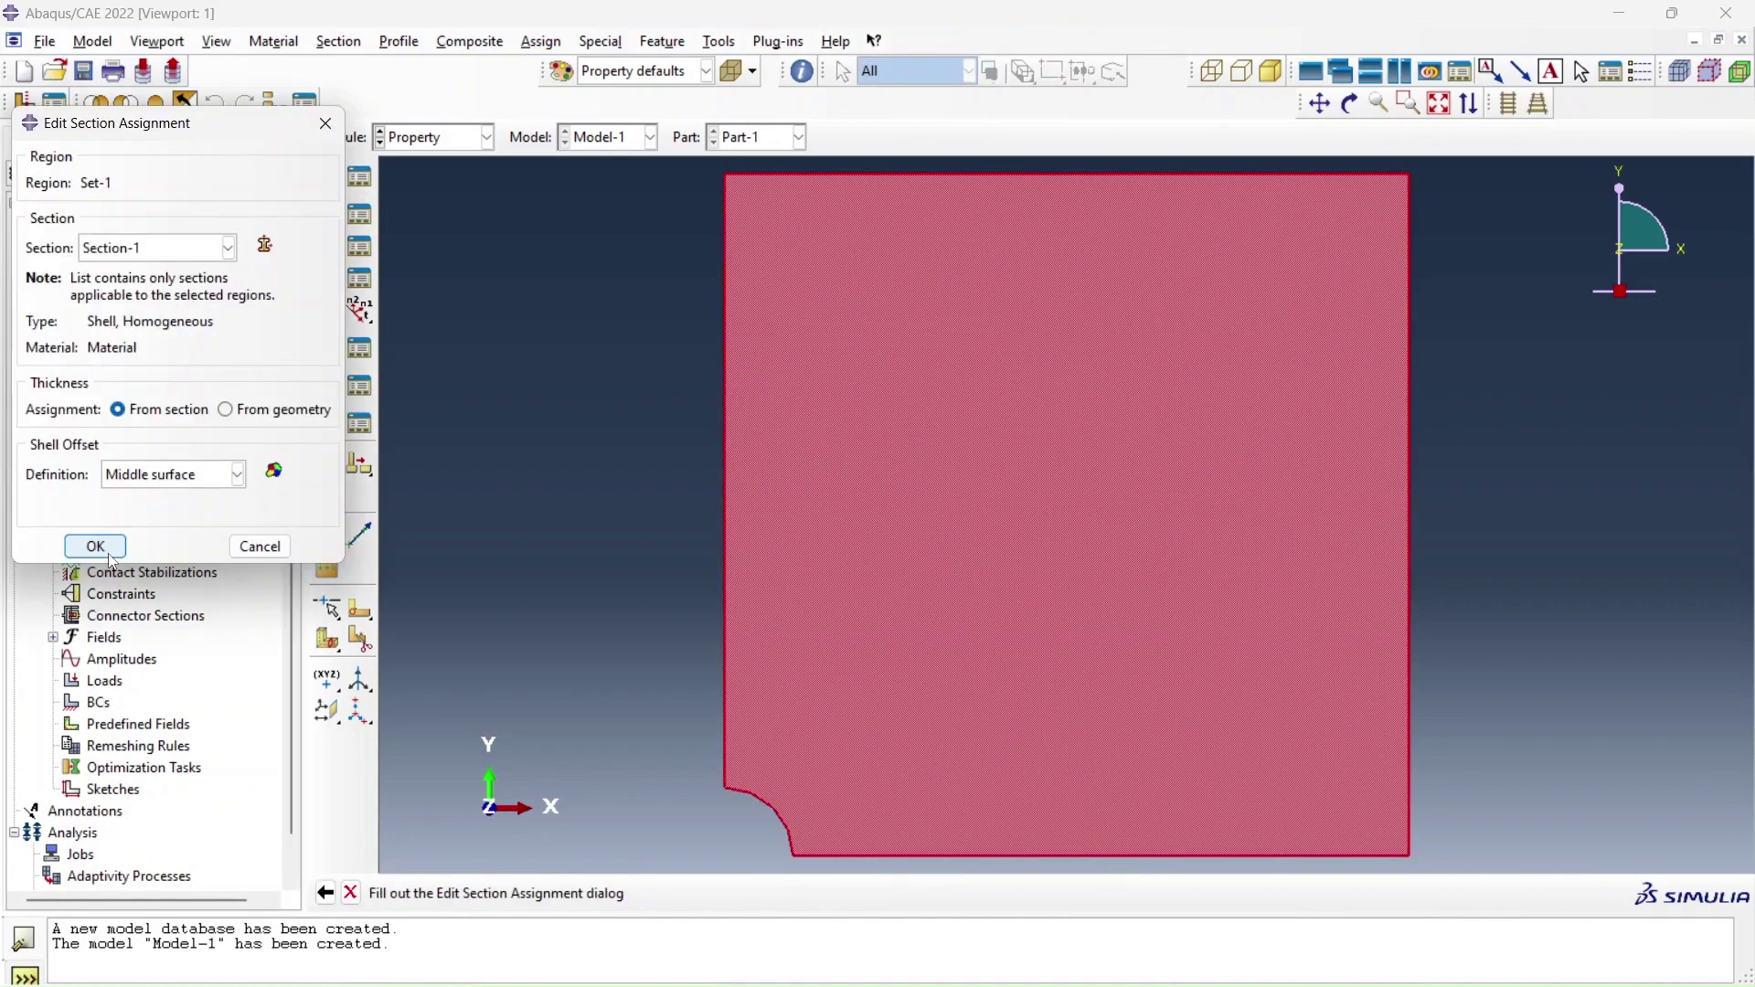
left_click(95, 545)
- Instance the plate in the assembly and create a Static, General analysis step after the initial step
left_click(439, 136)
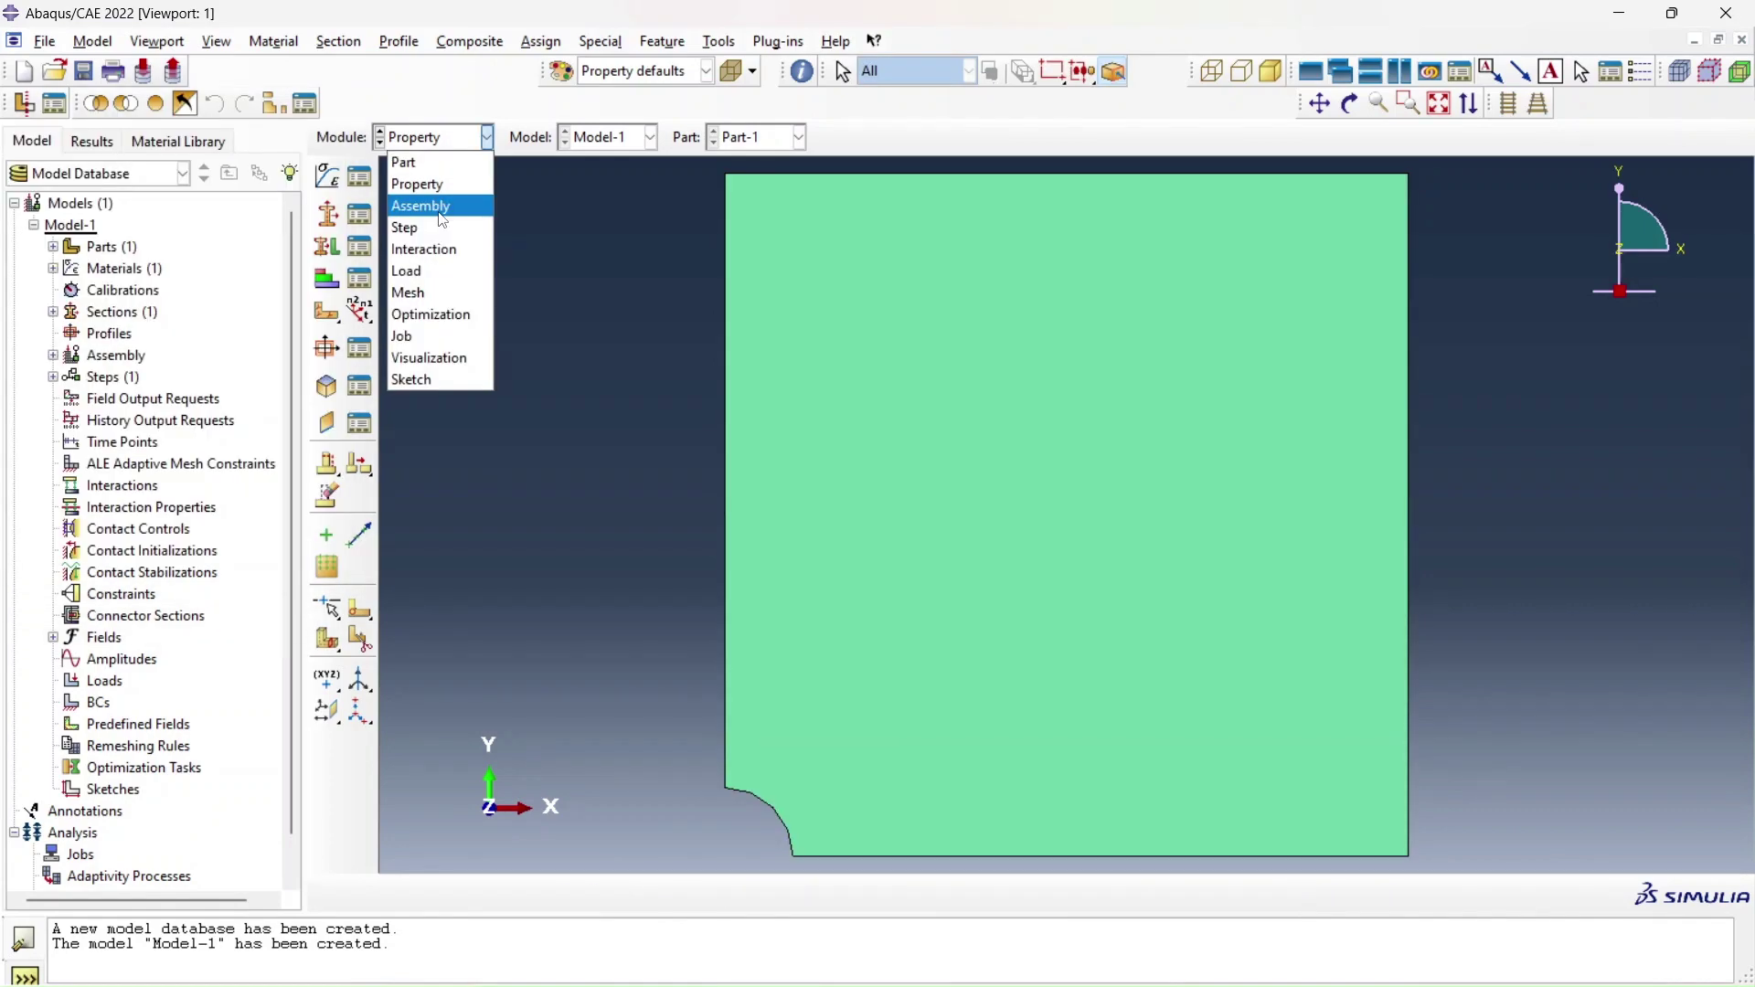
left_click(443, 206)
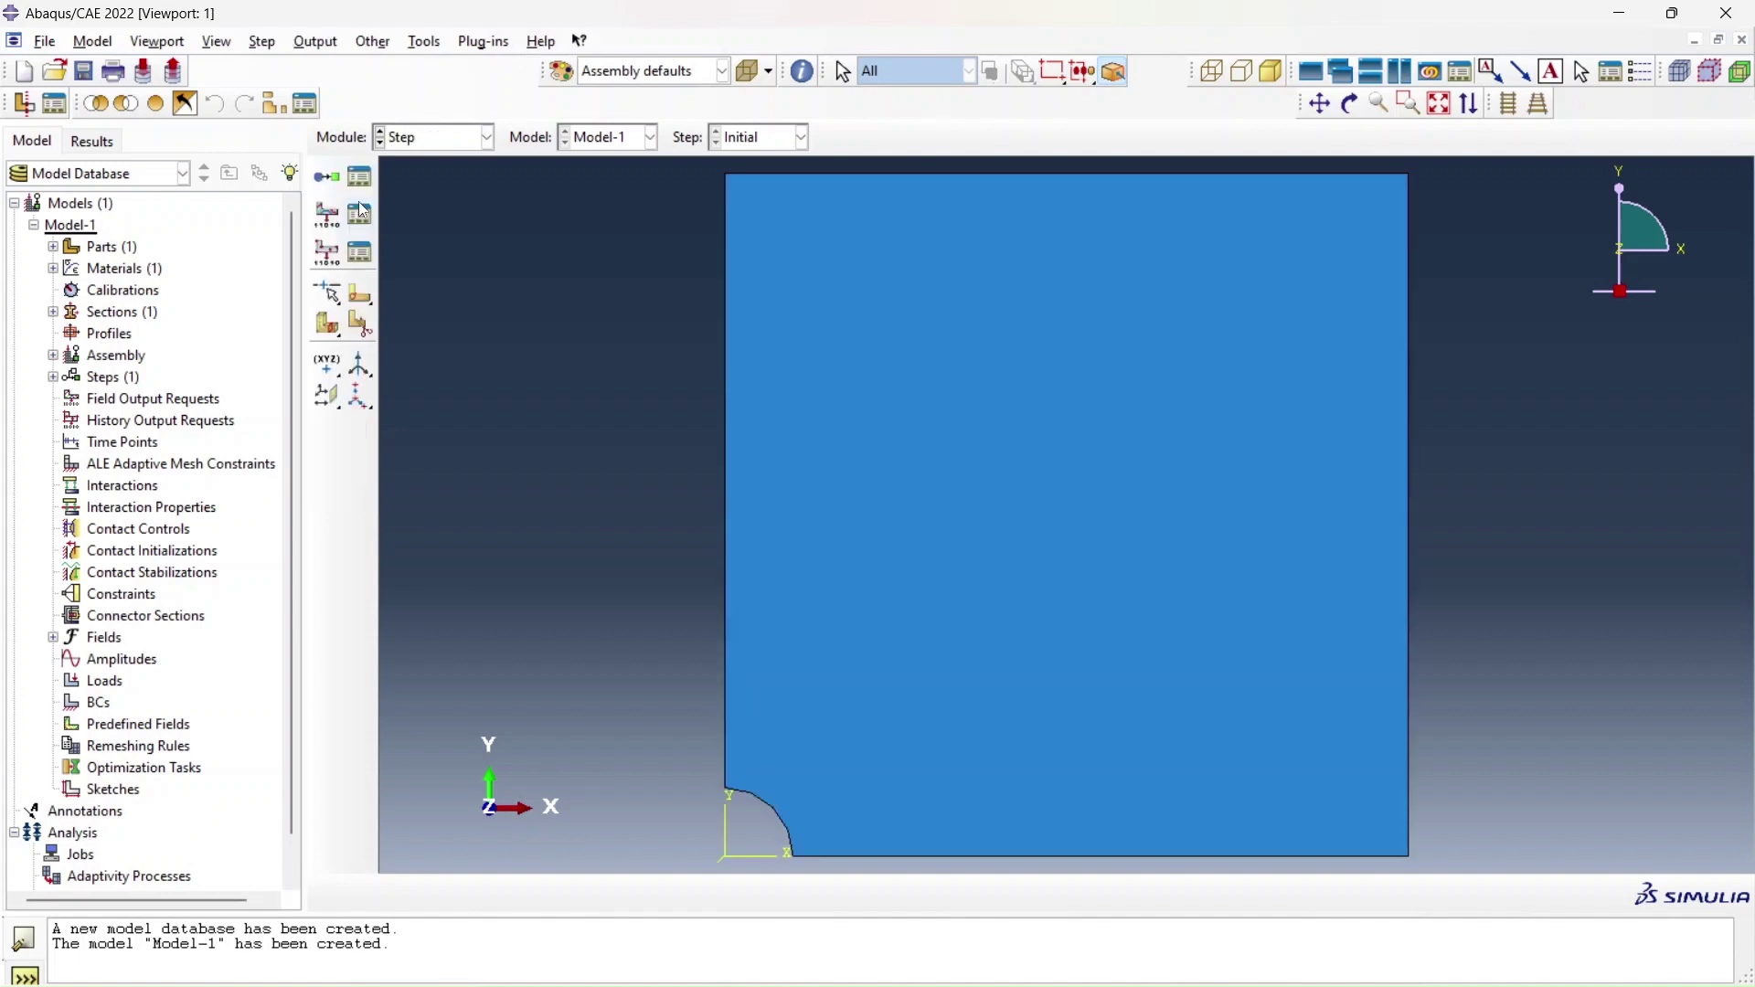
left_click(328, 177)
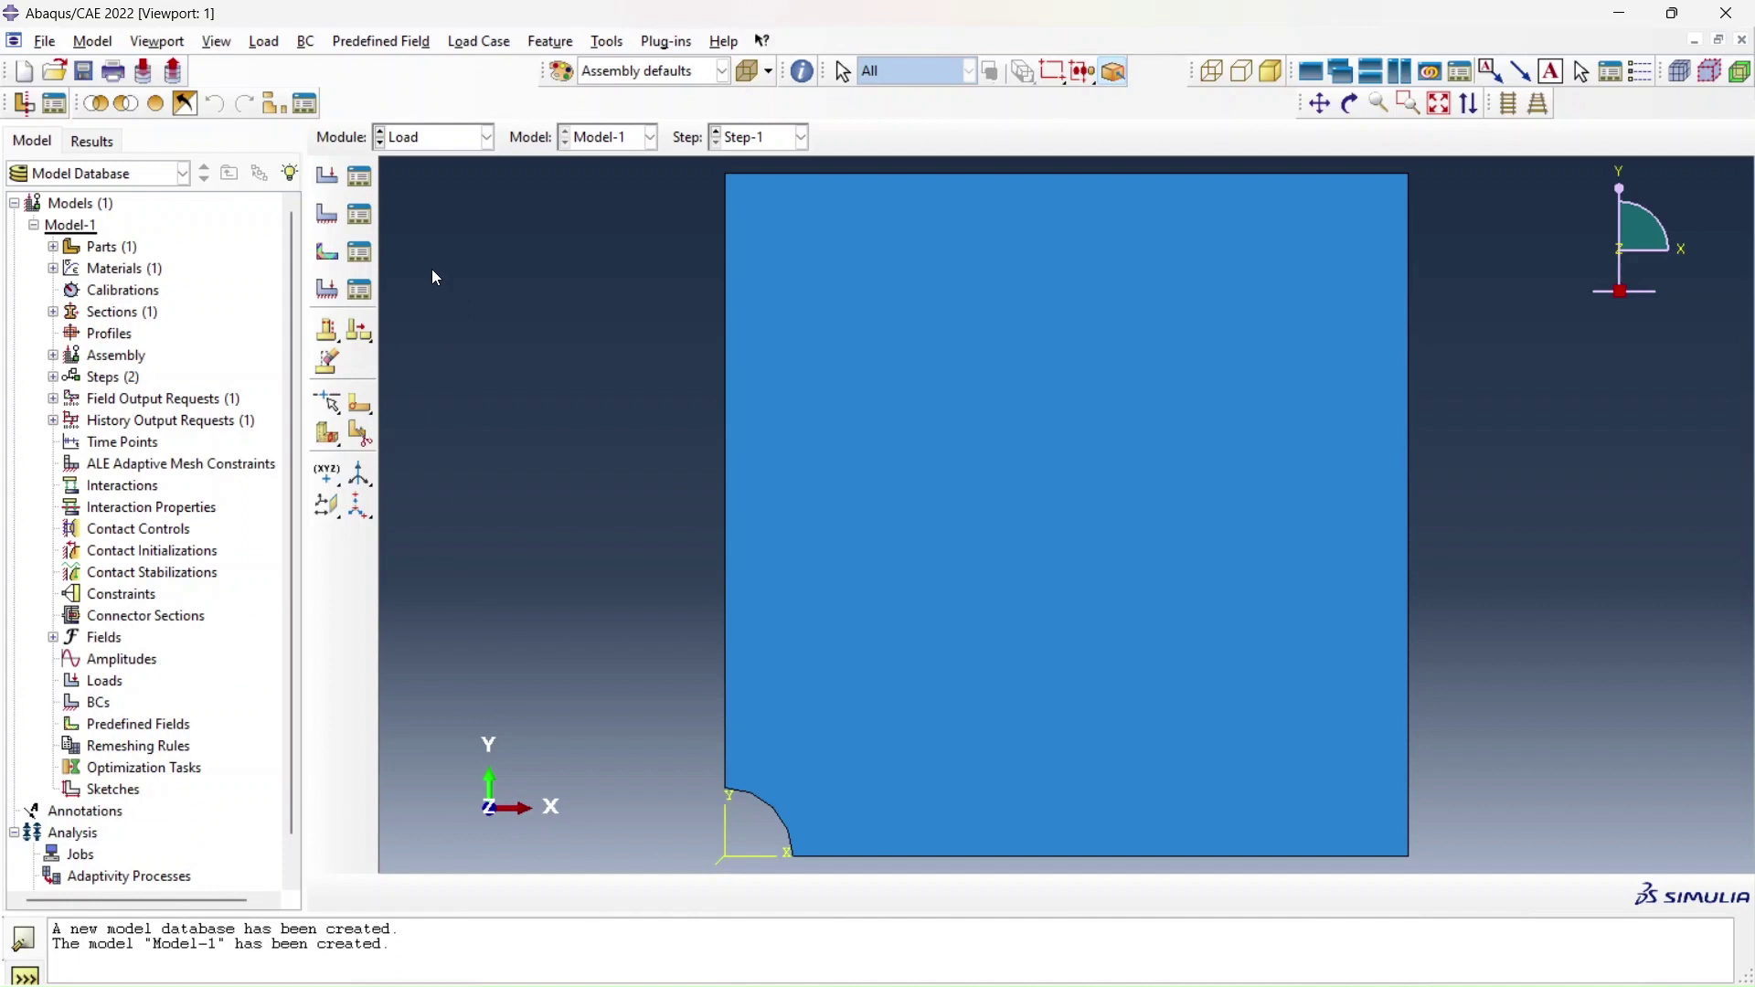
- Apply X-symmetry to the plate's left edge and Y-symmetry to its bottom edge as boundary conditions in Step-1
left_click(326, 214)
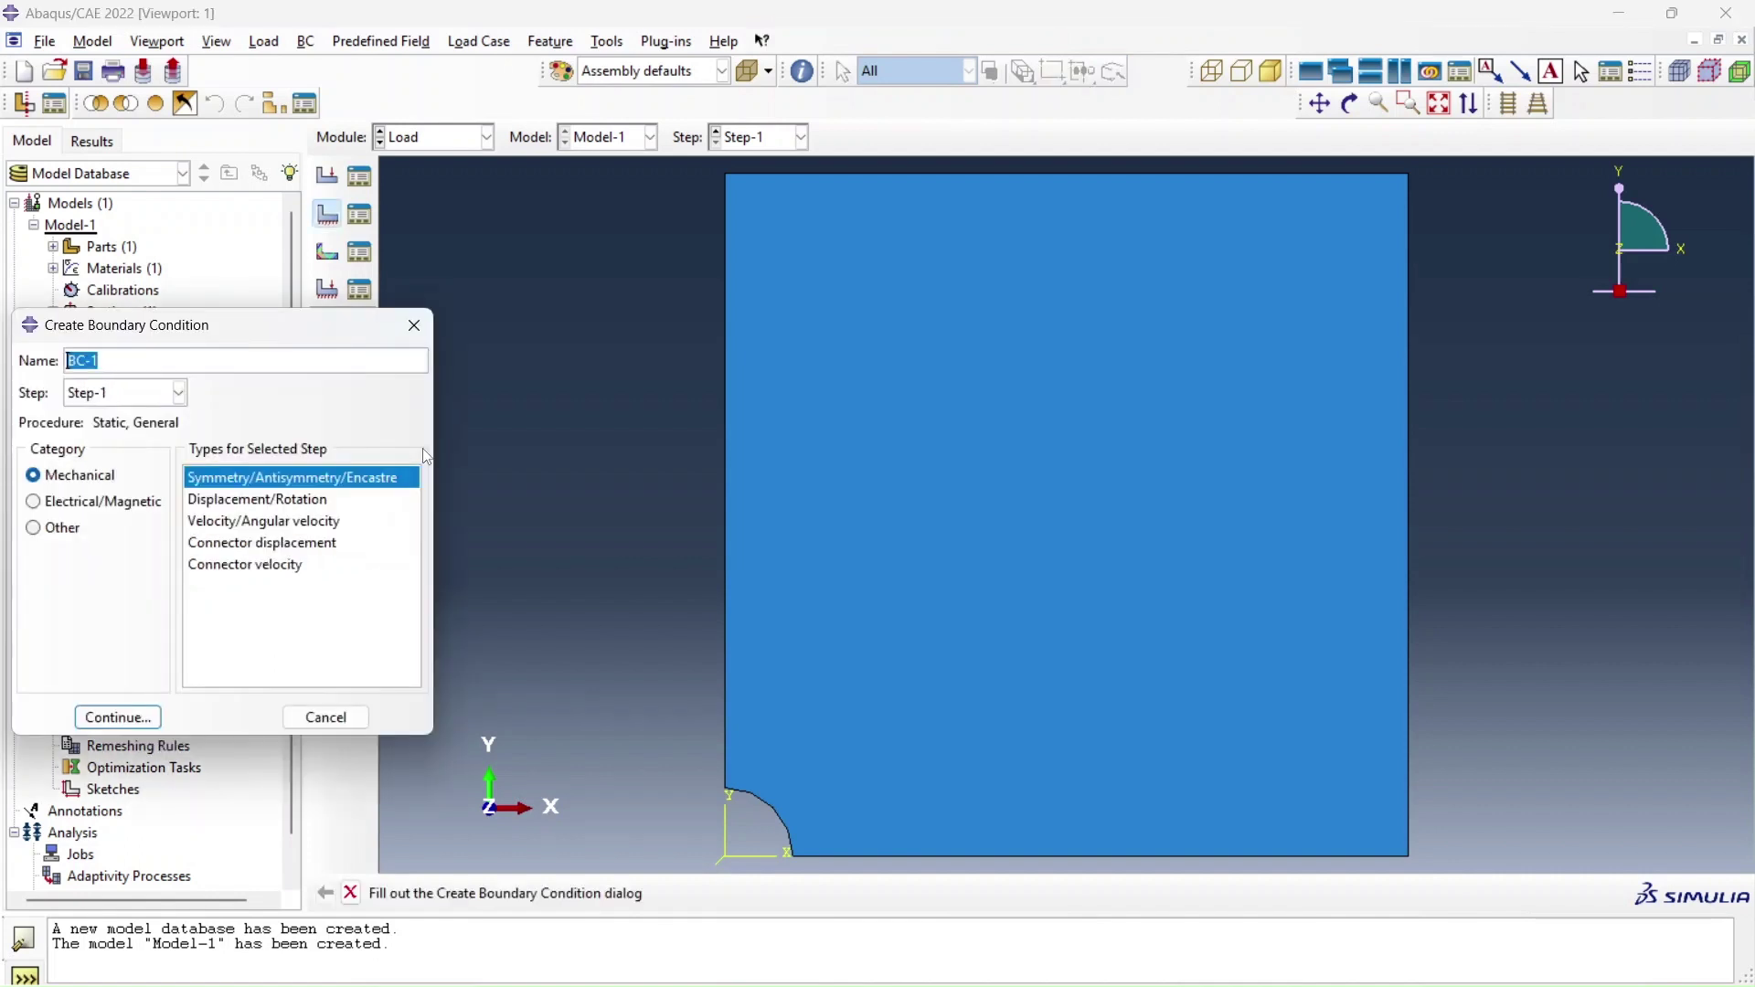
left_click(119, 719)
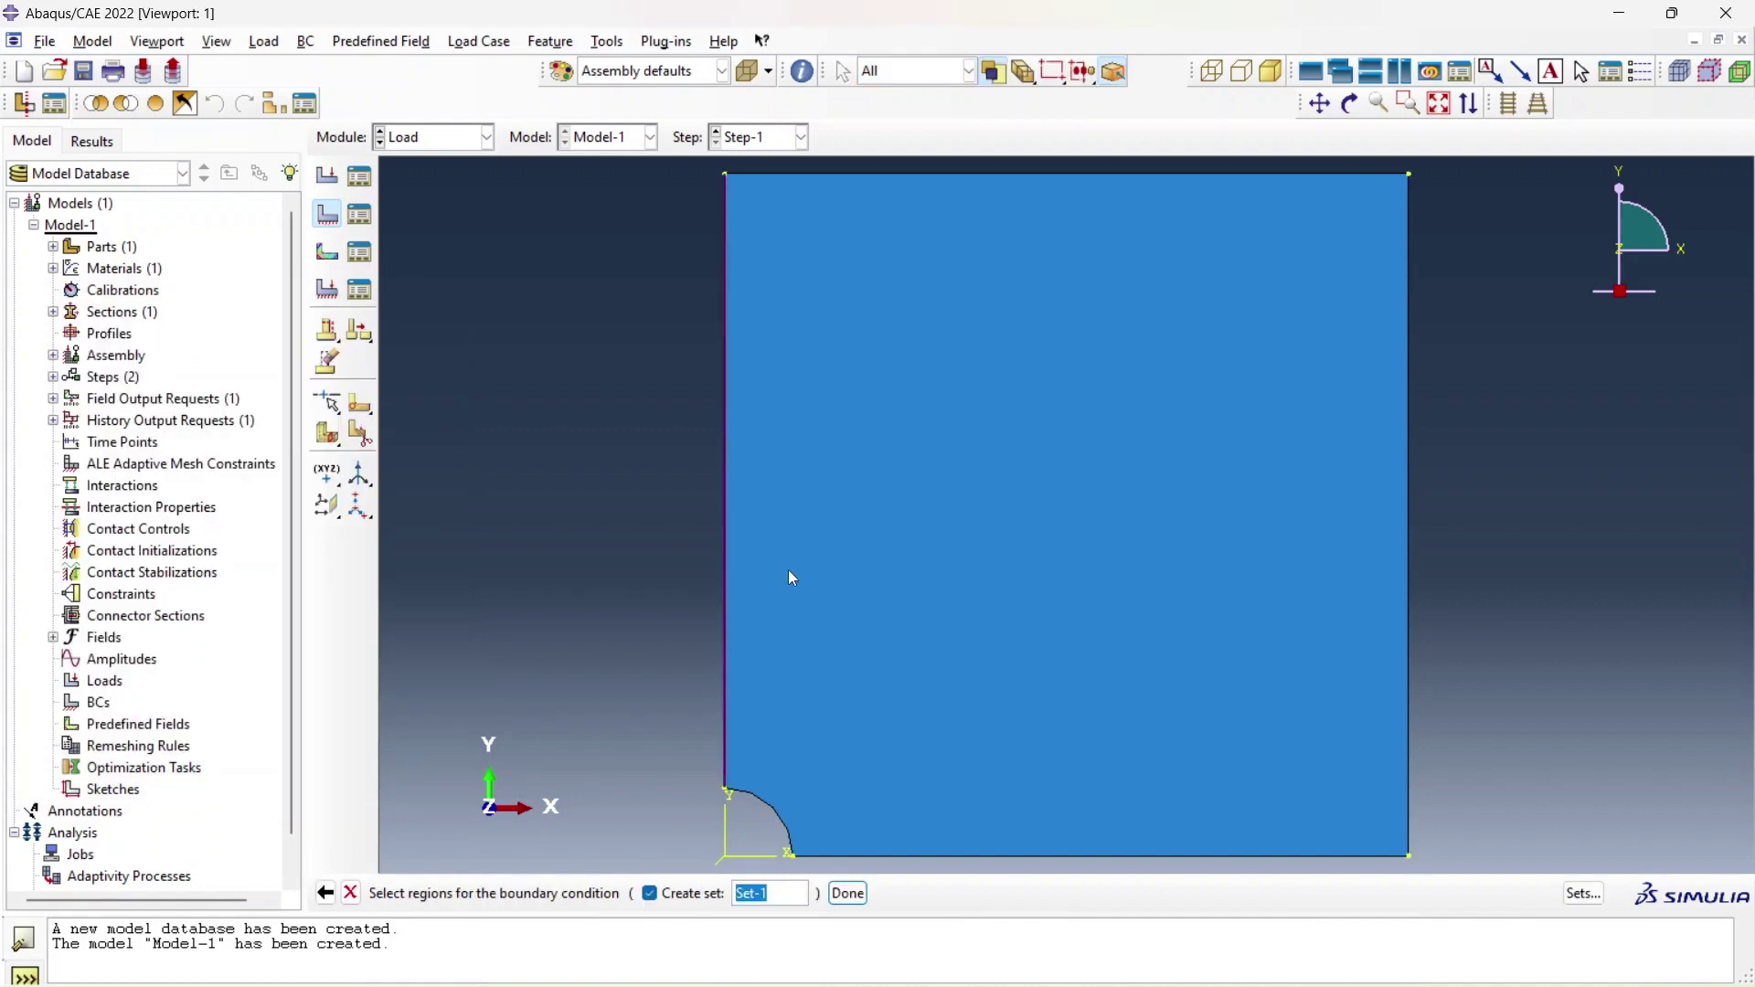
middle_click(792, 577)
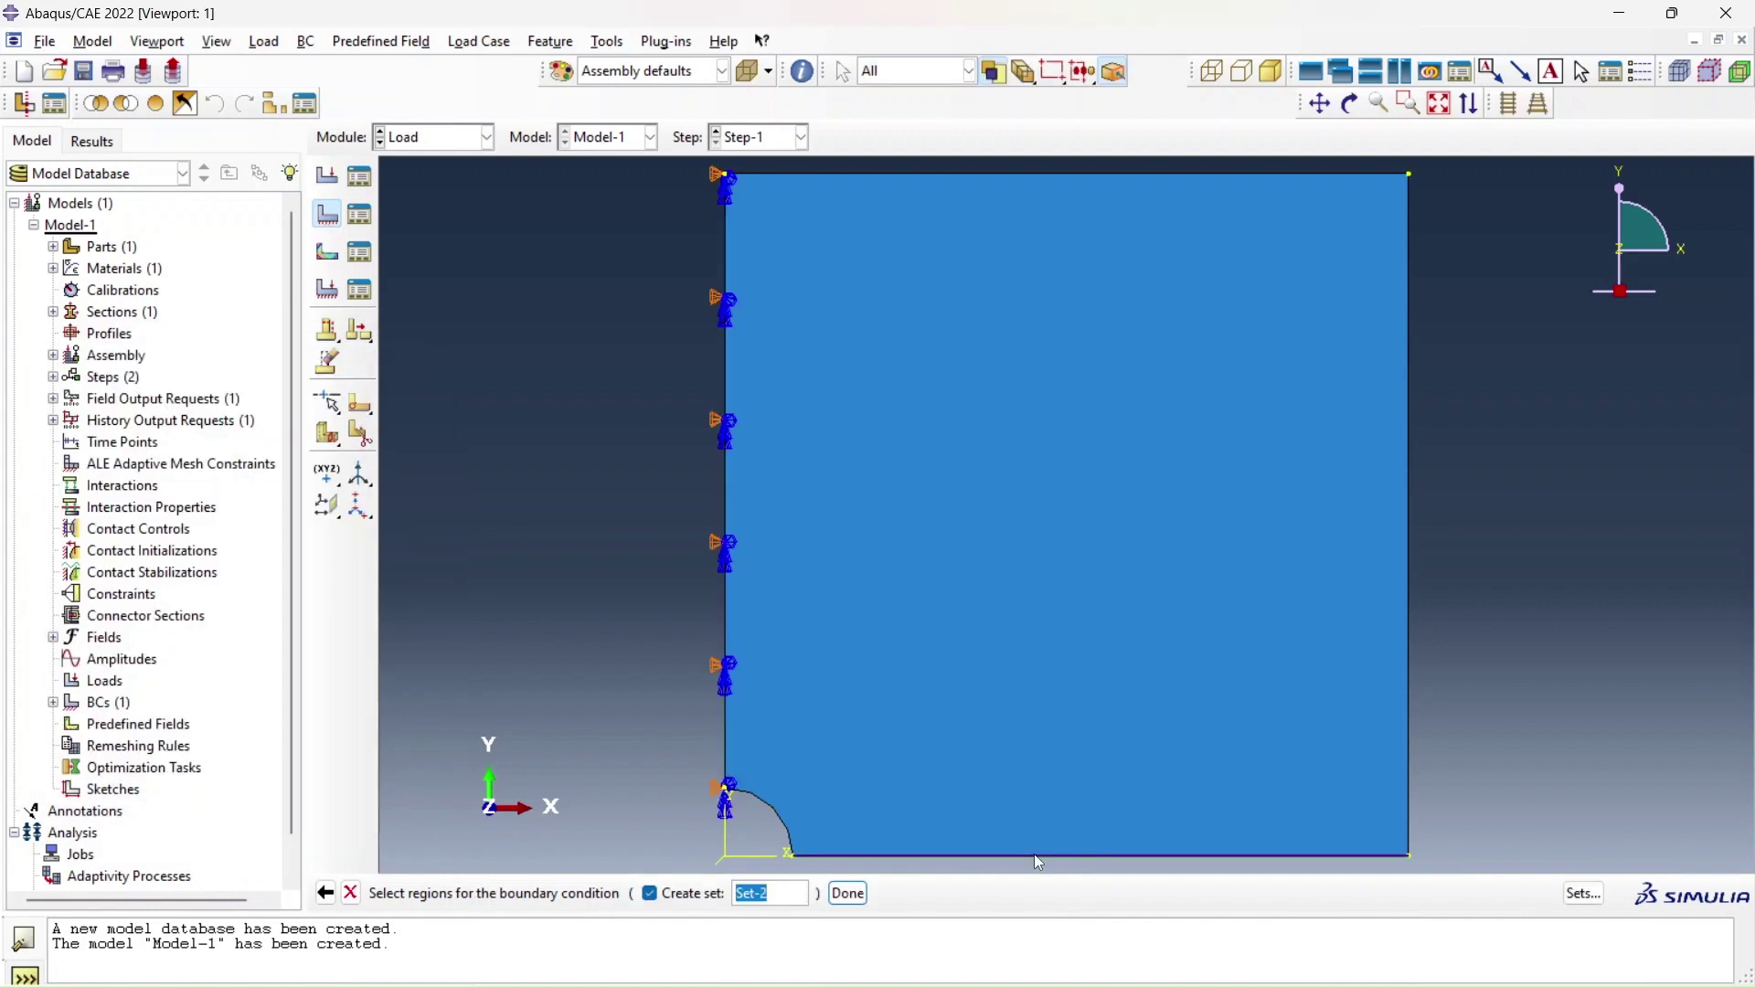
left_click(985, 857)
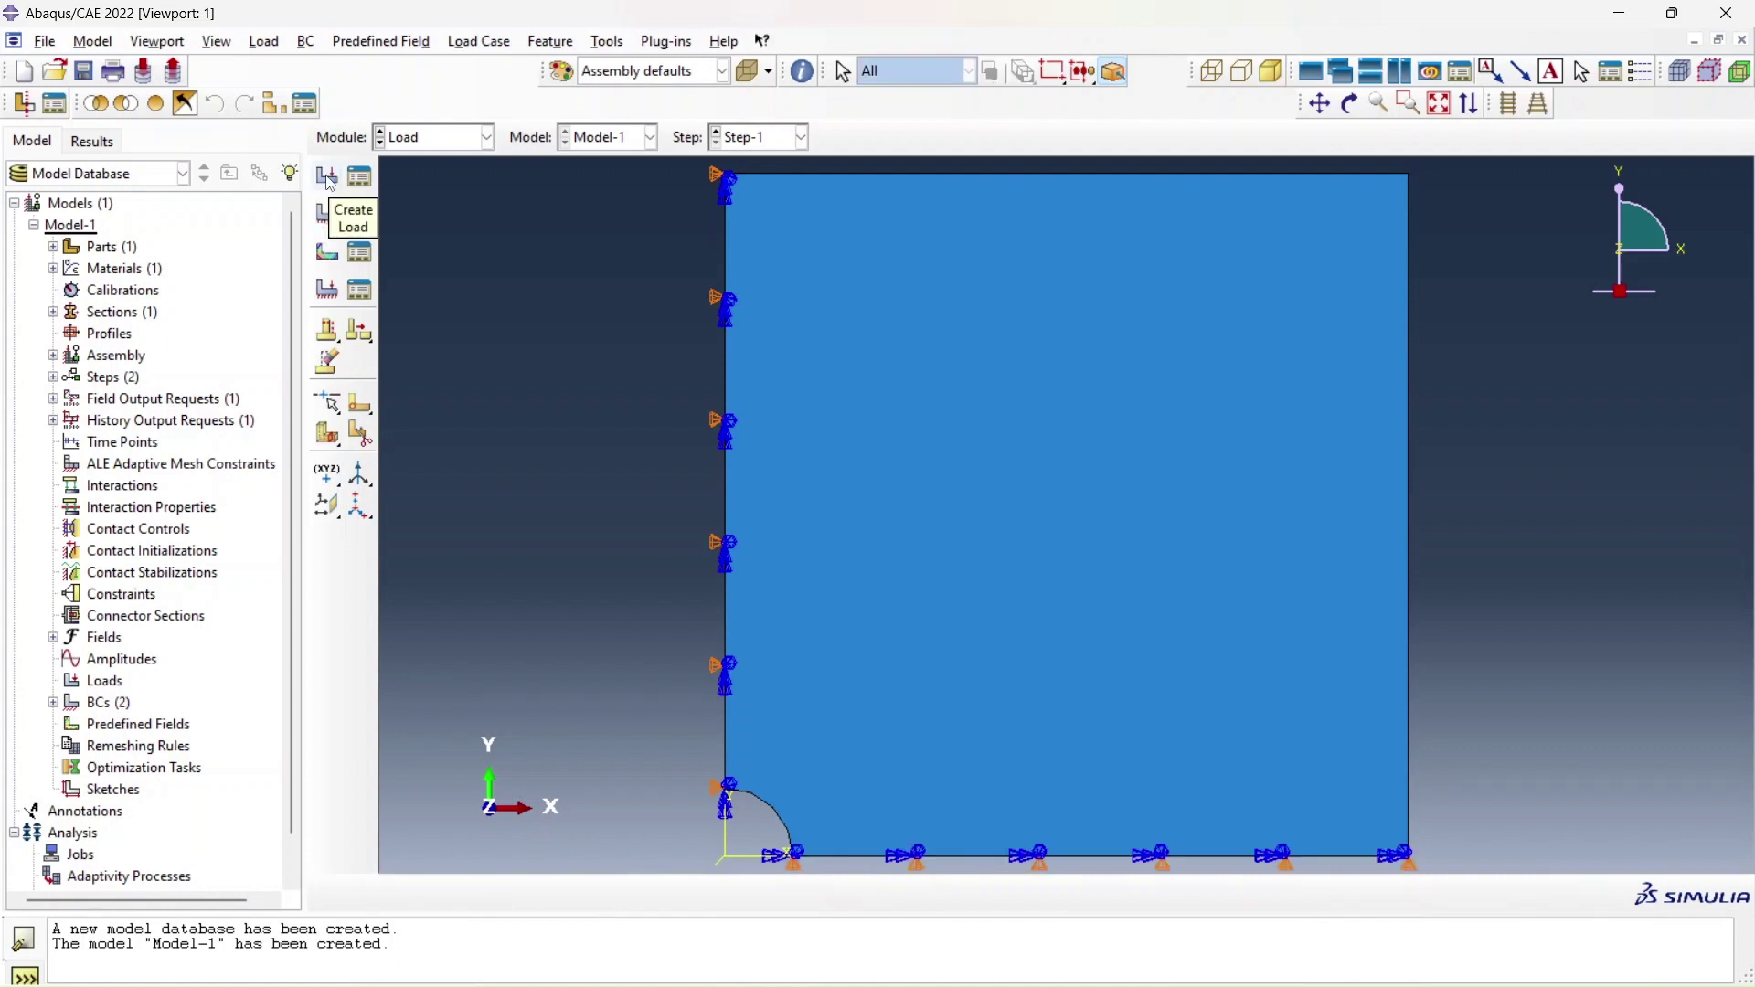
- Create uniform normal shell edge loads in Step-1 on the plate's top edge and right edge, with magnitude -300 on the right edge
left_click(328, 177)
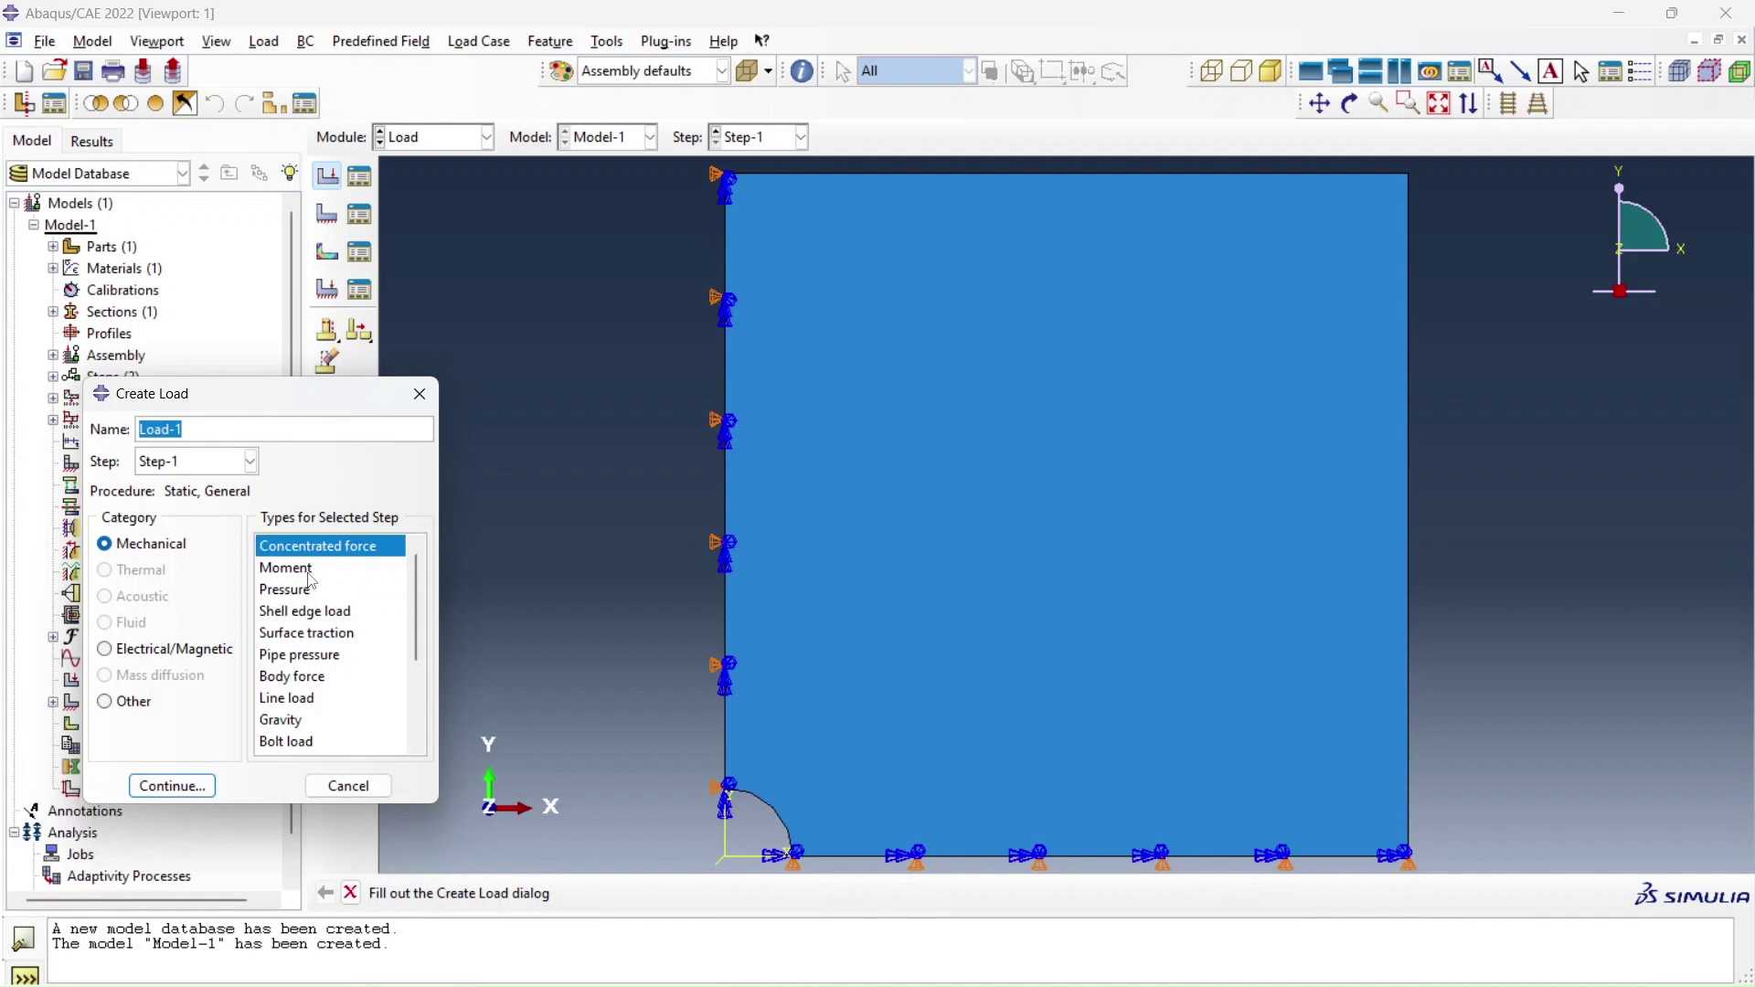
double_click(306, 611)
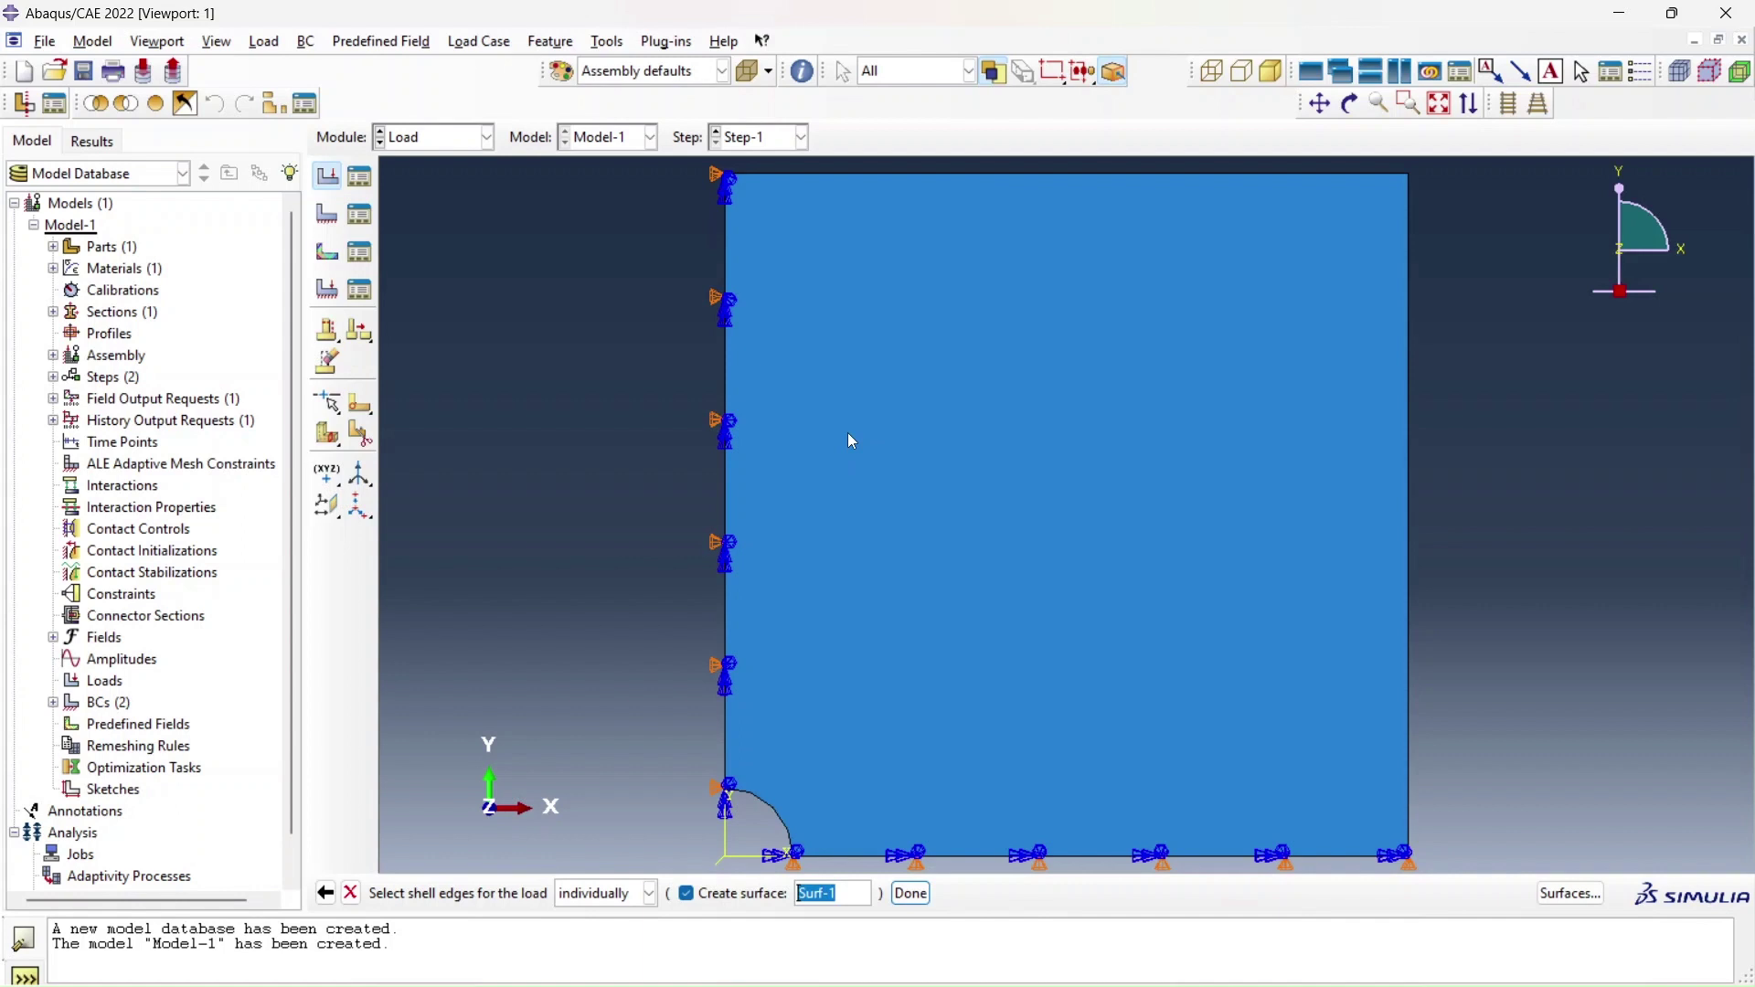
scroll(1159, 162, "down", 3)
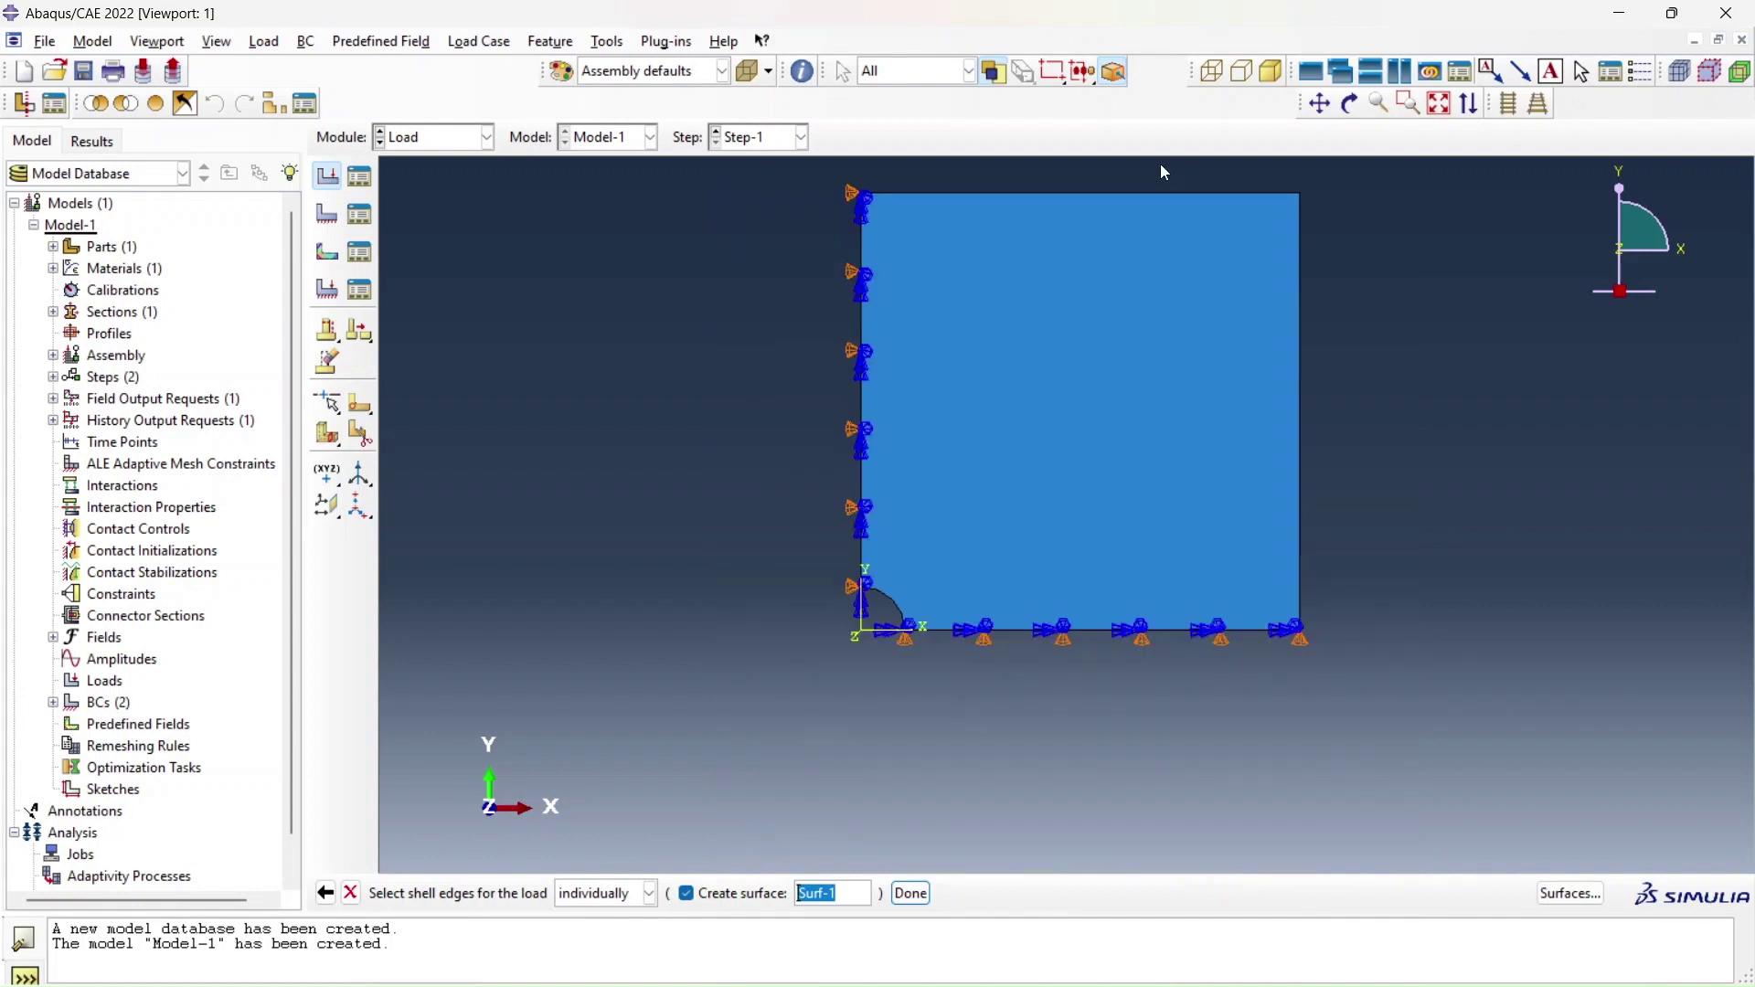
scroll(1159, 162, "up", 2)
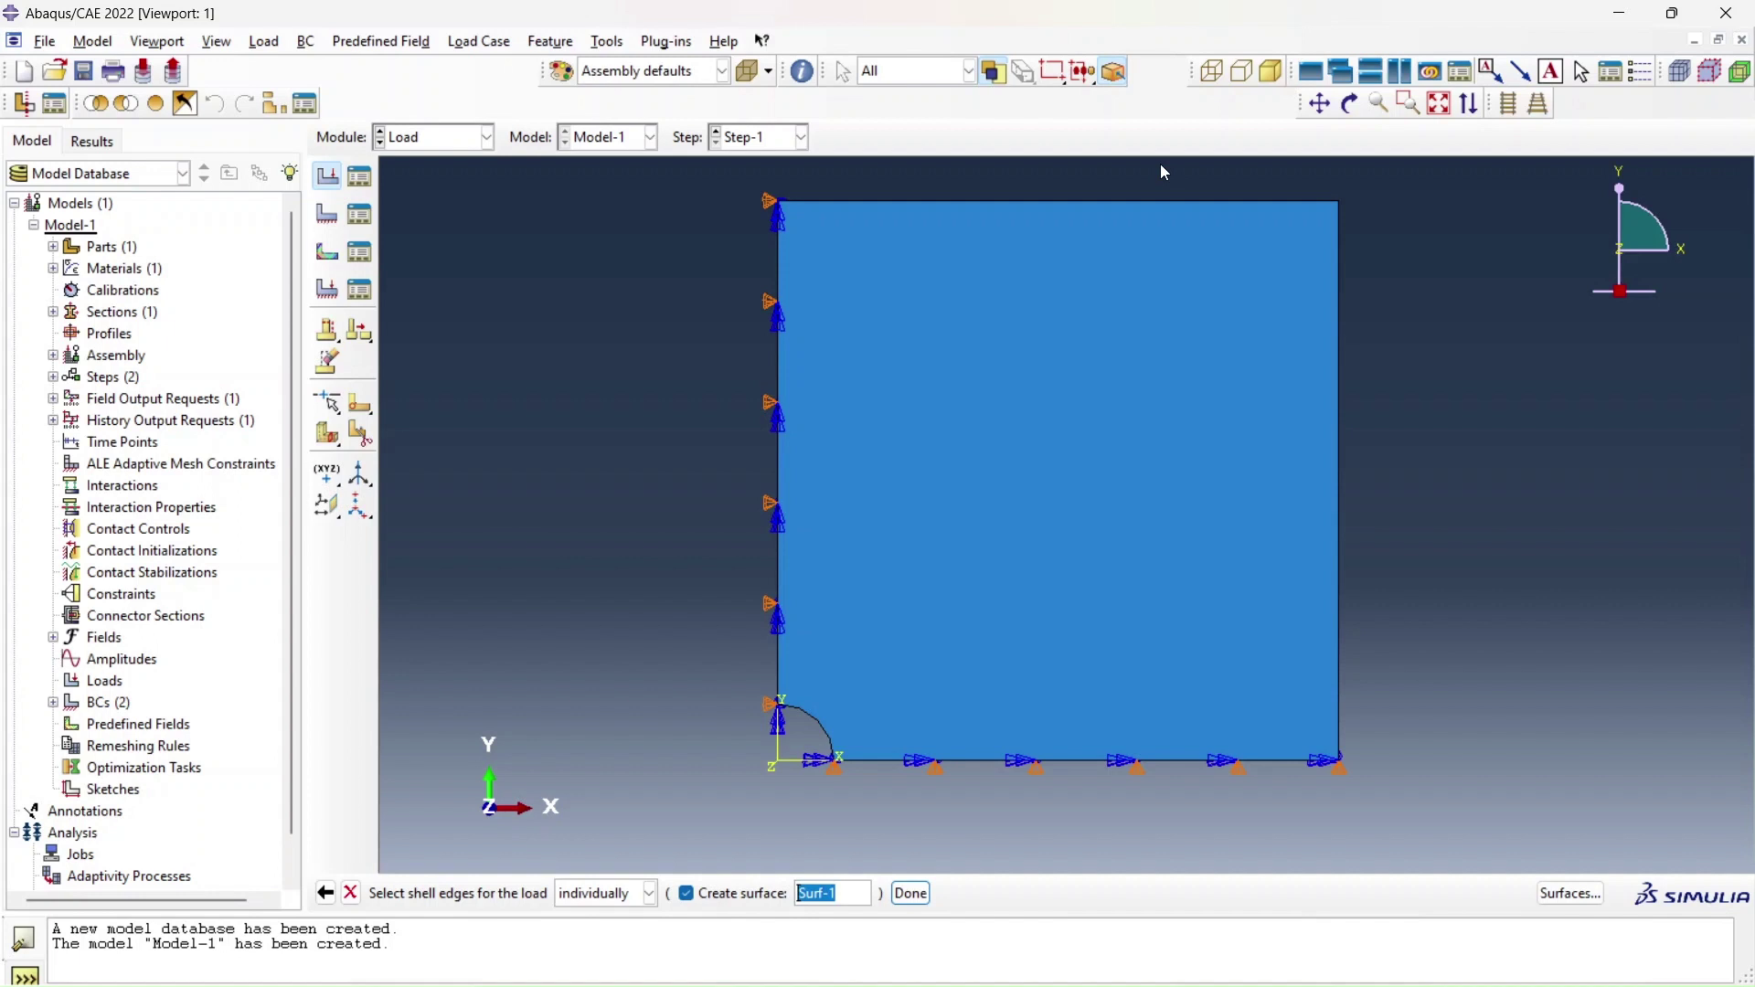
left_click(1163, 201)
middle_click(1163, 201)
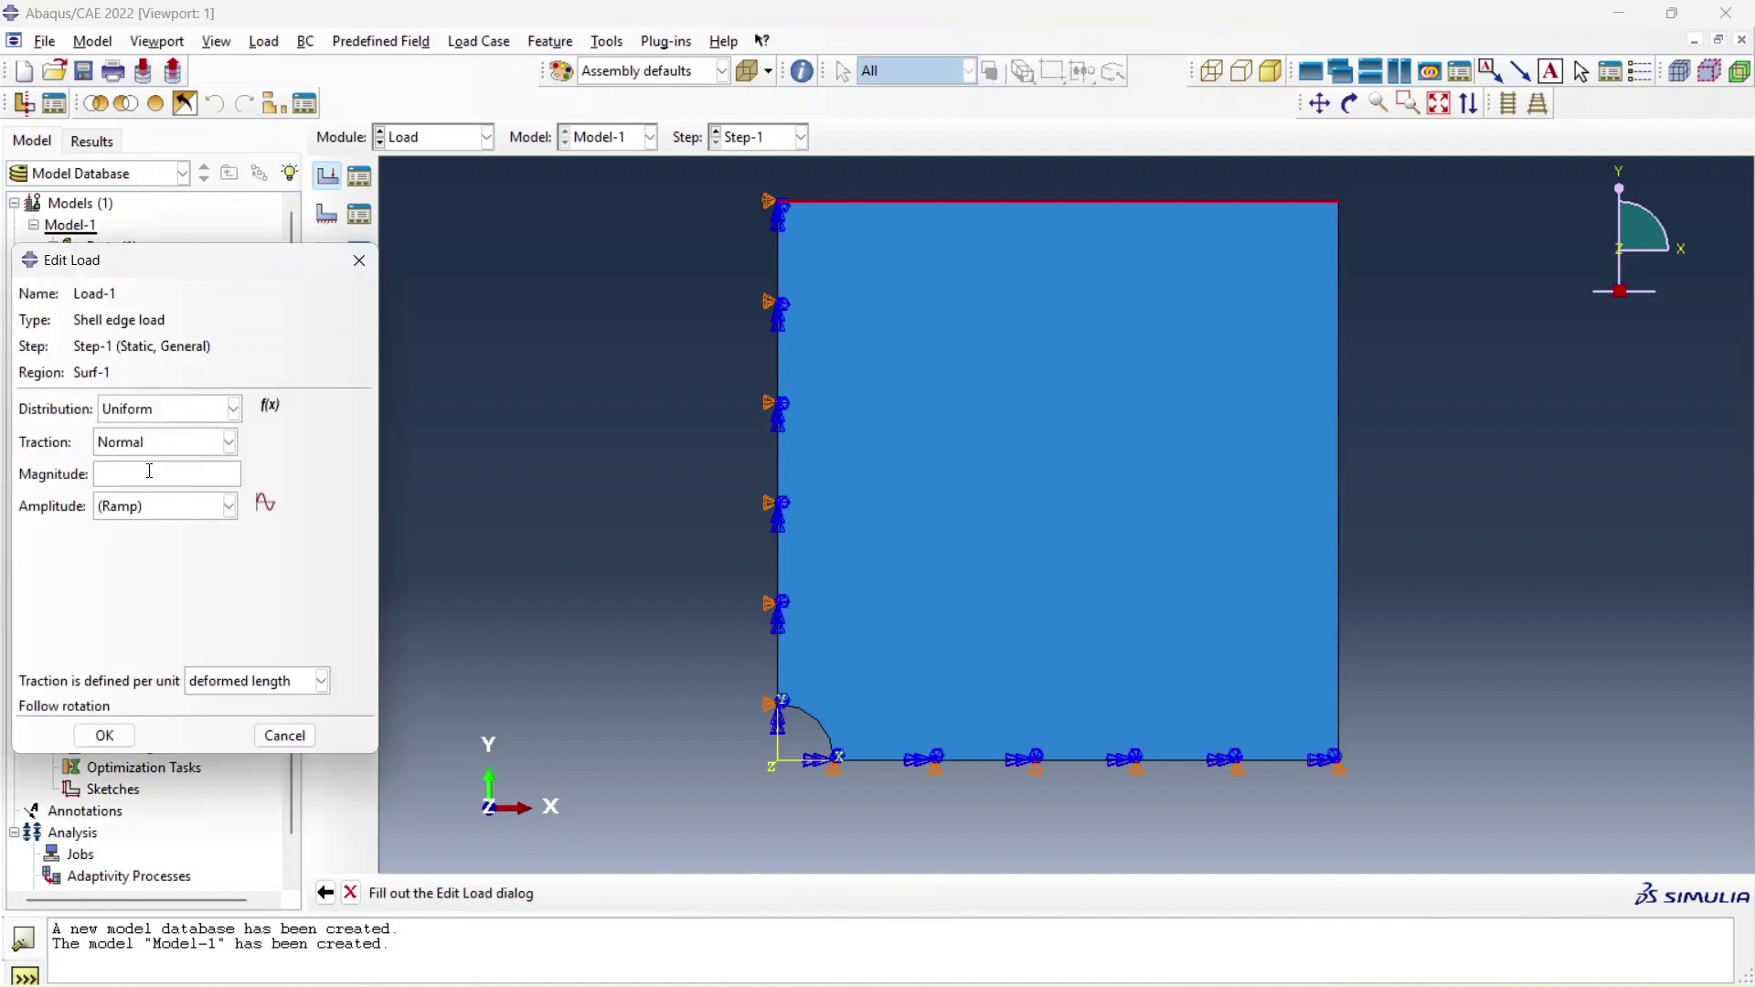
left_click(149, 470)
type("03")
key("Return")
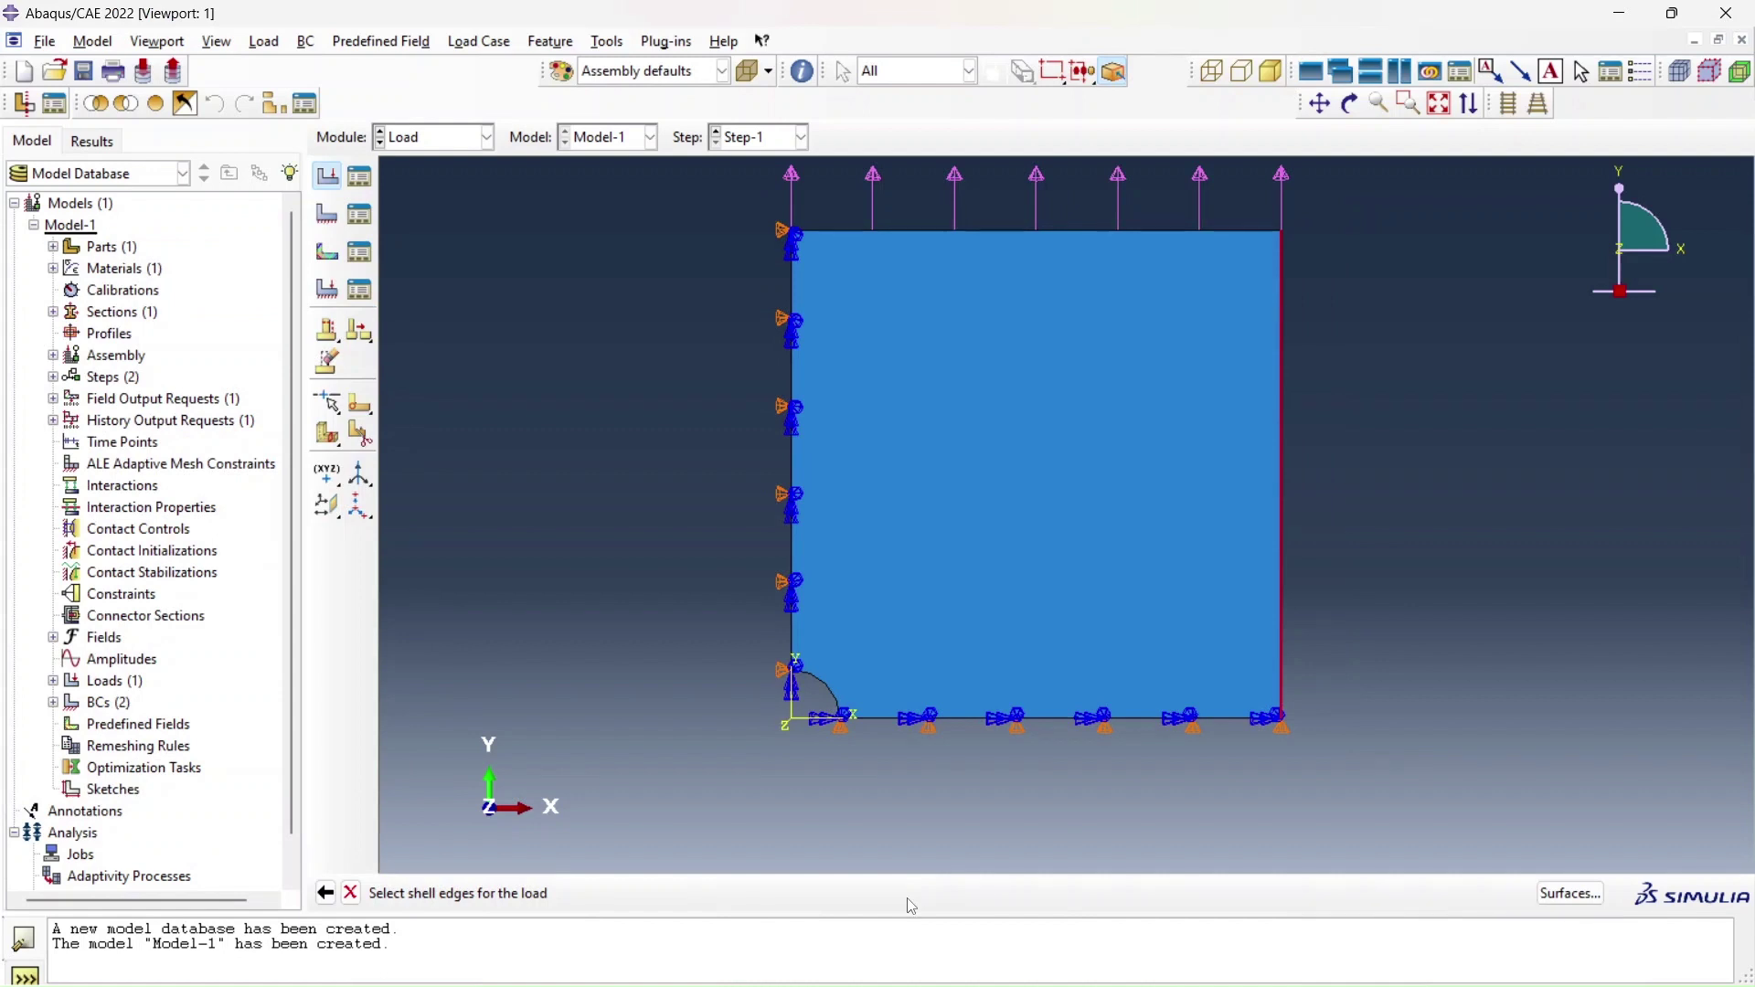
left_click(172, 466)
type("-300")
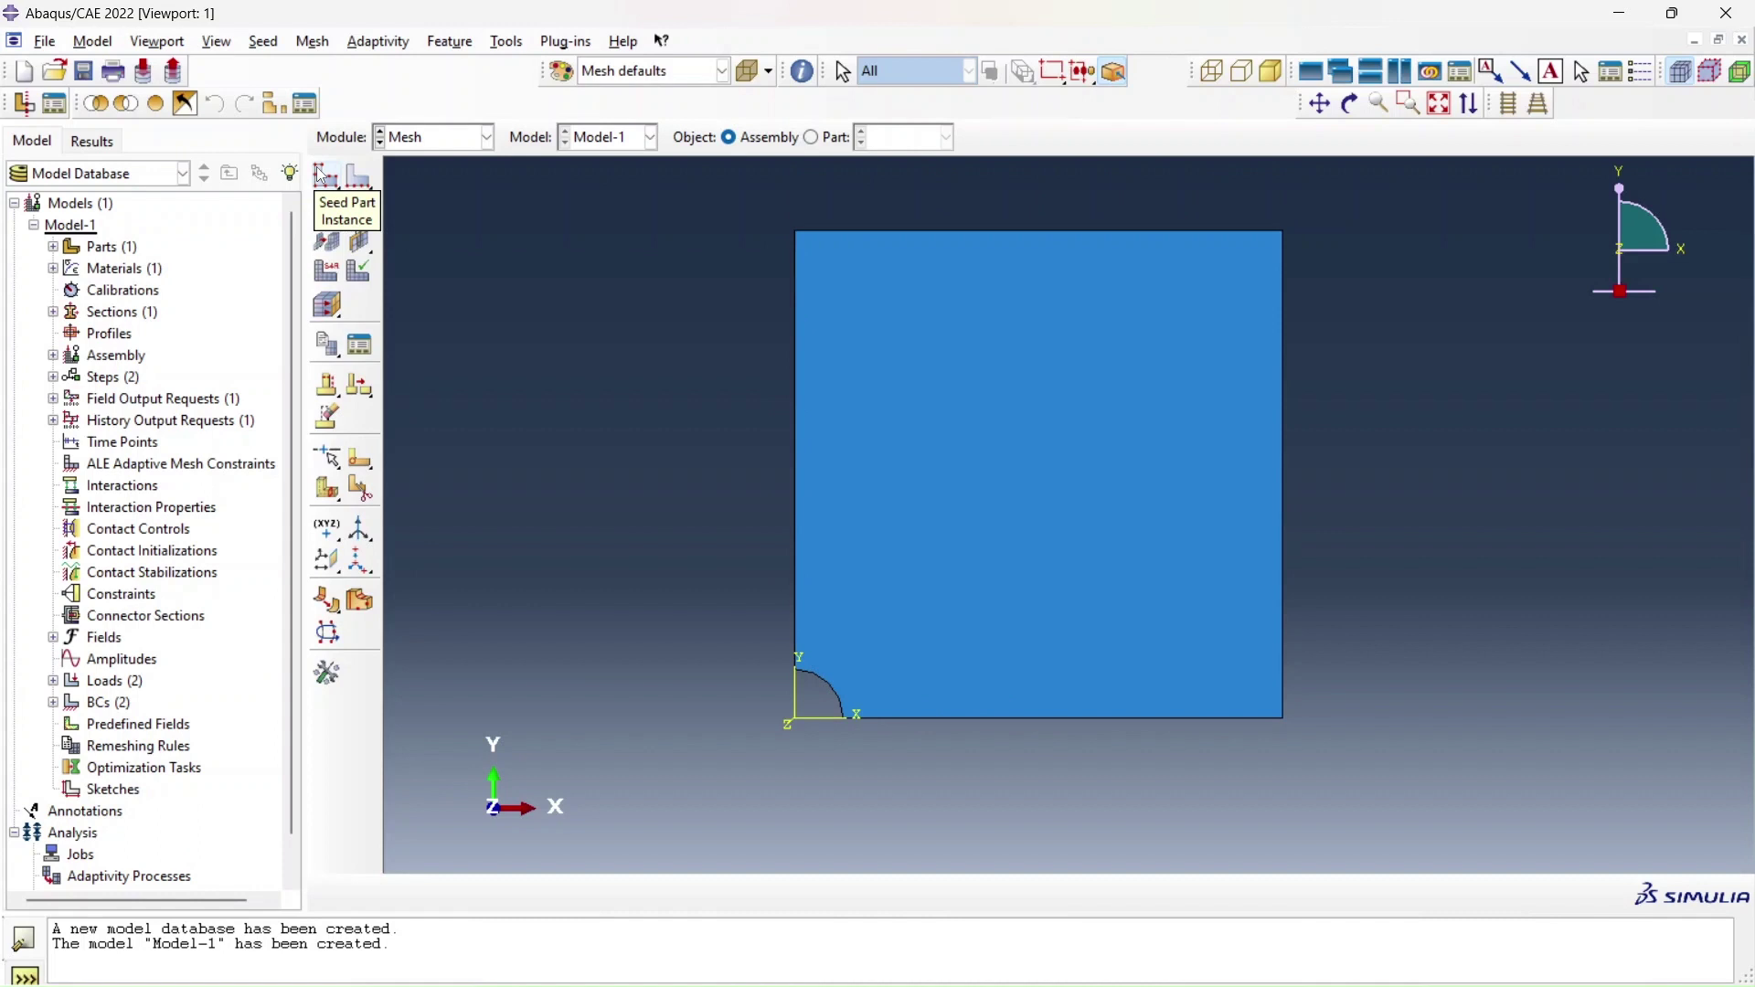
- Seed and mesh the plate at part level, and select its whole face for element type assignment
left_click(812, 138)
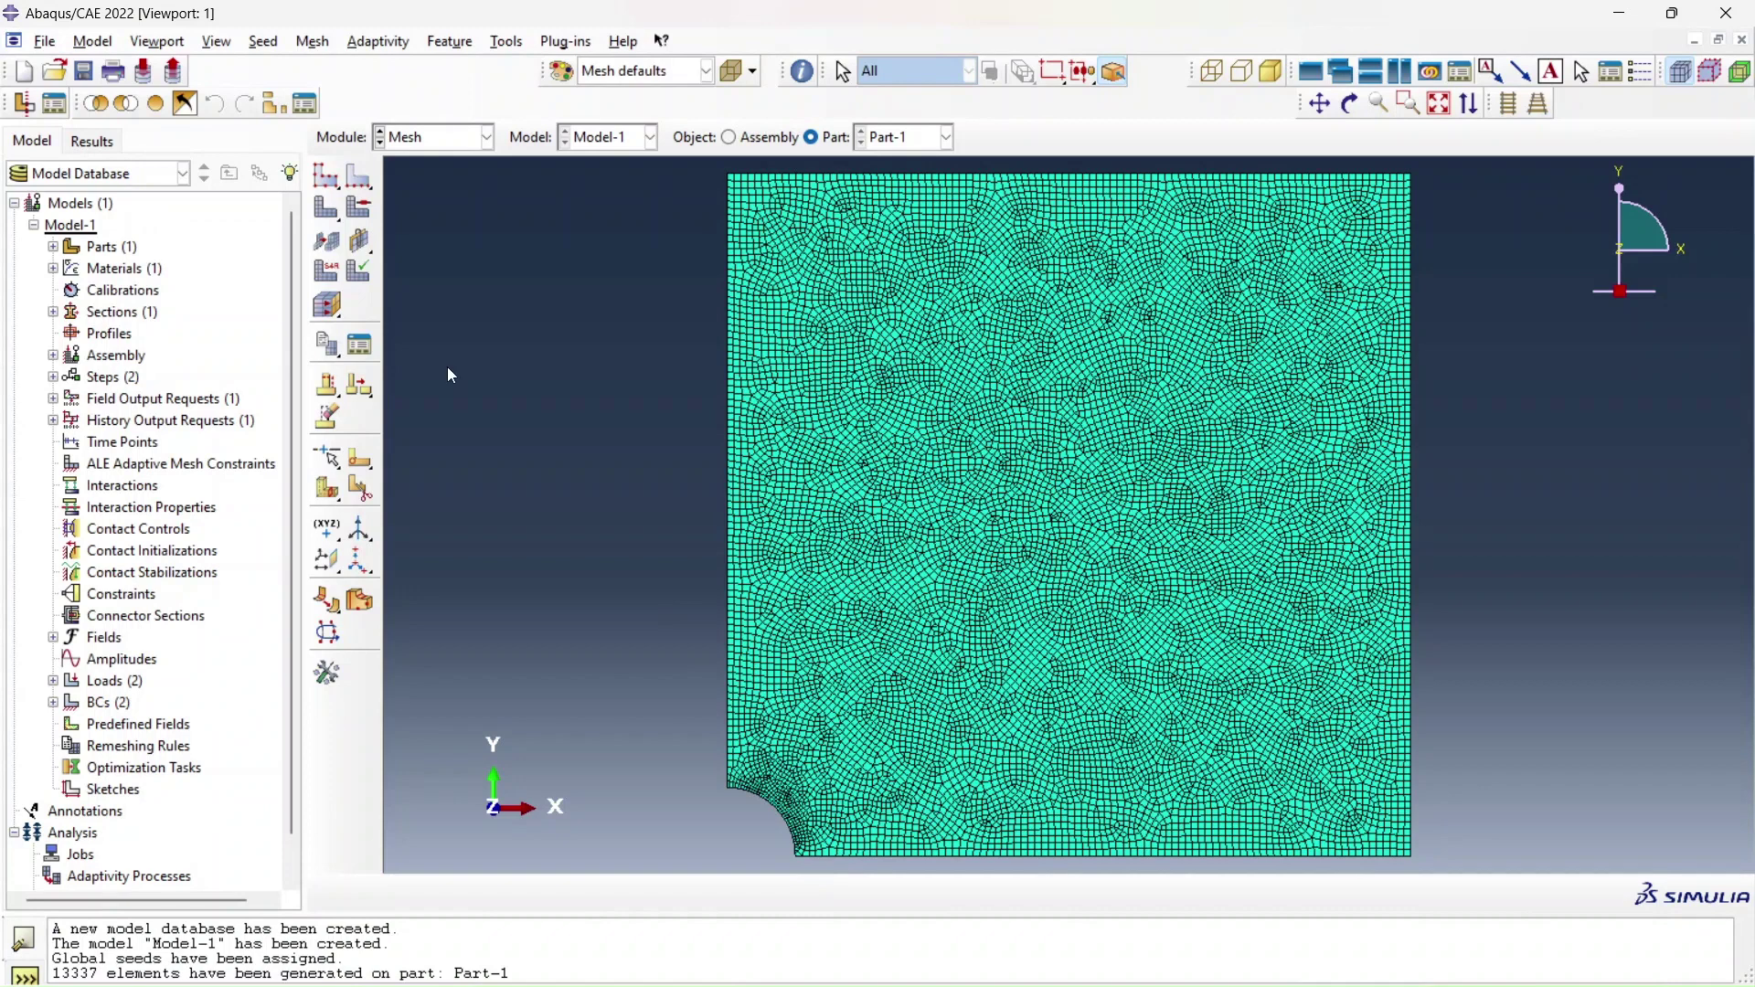
left_click(327, 271)
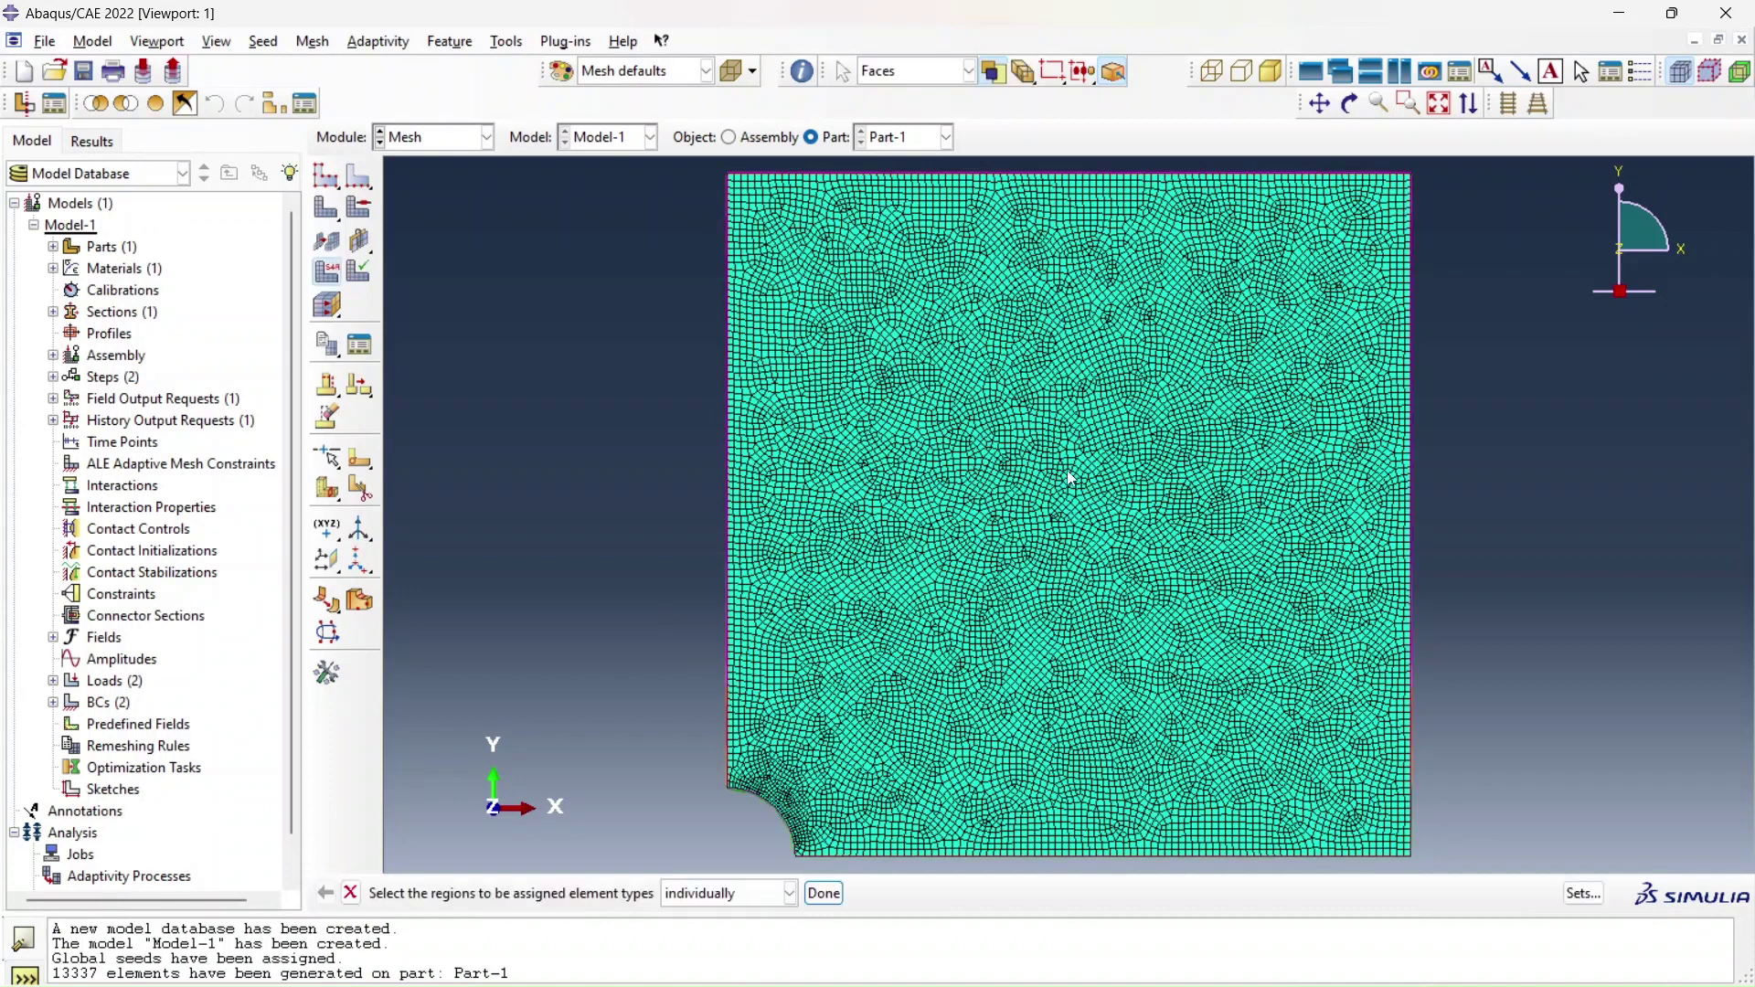
left_click(1071, 478)
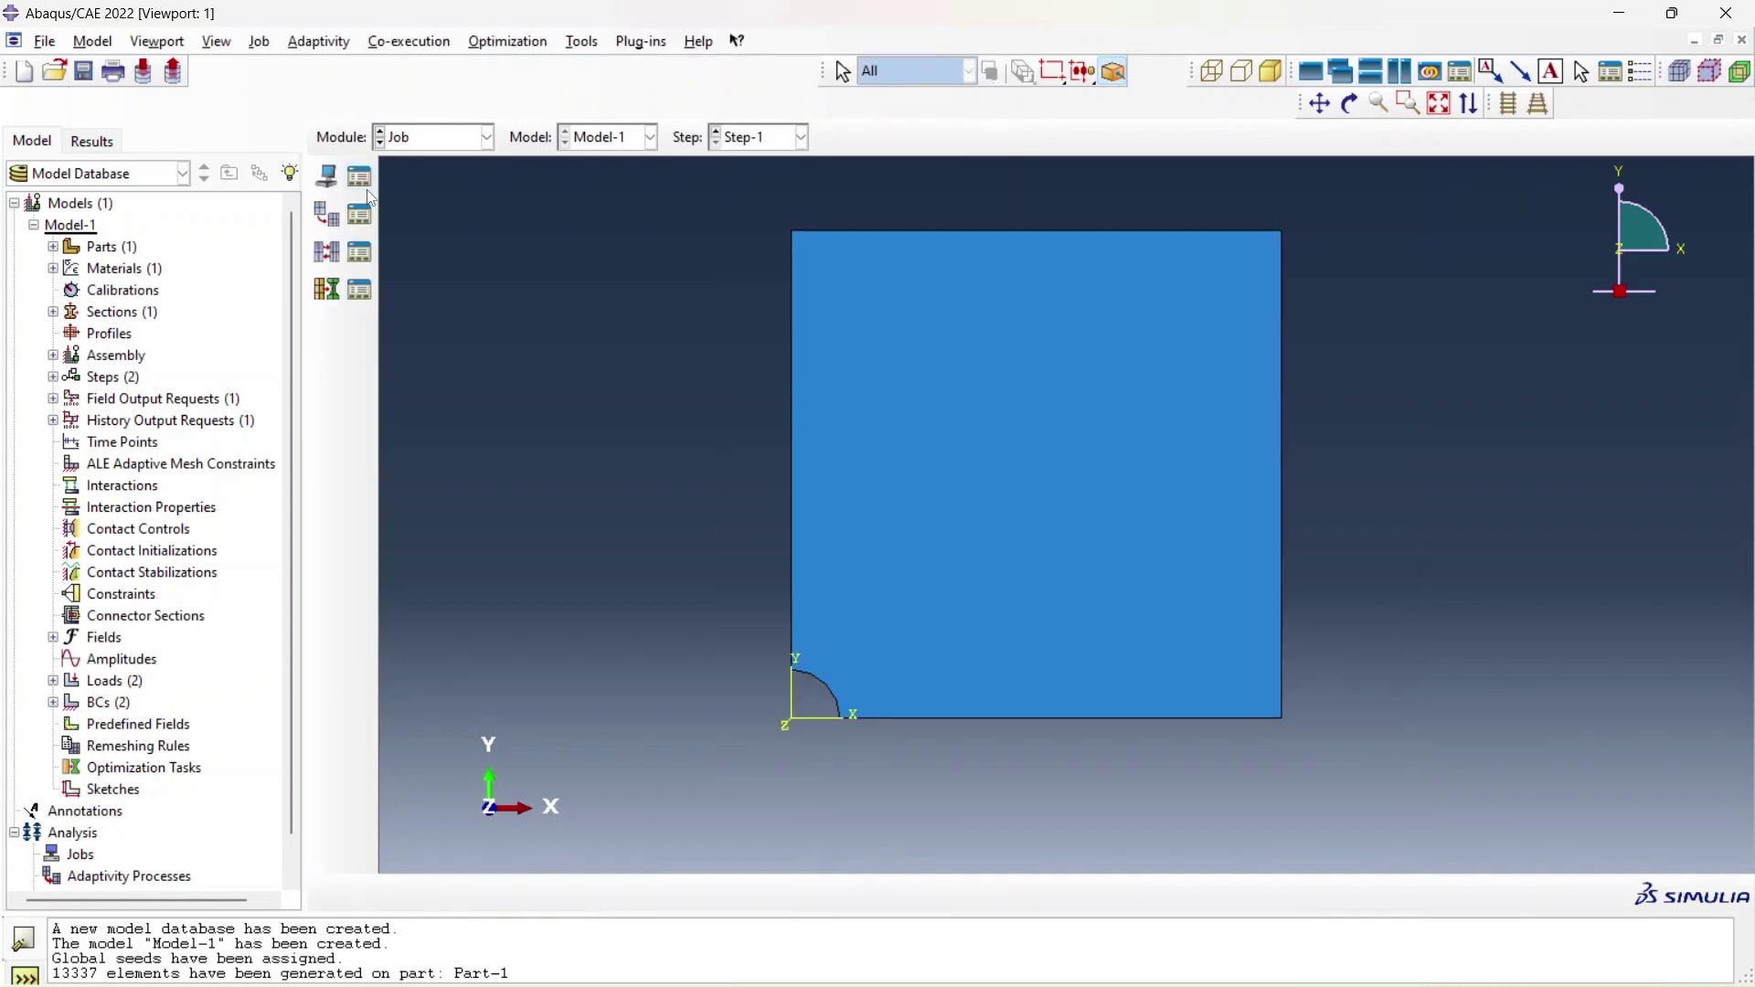
- Create a full analysis job for Model-1, submit and monitor it, and open its results
left_click(361, 179)
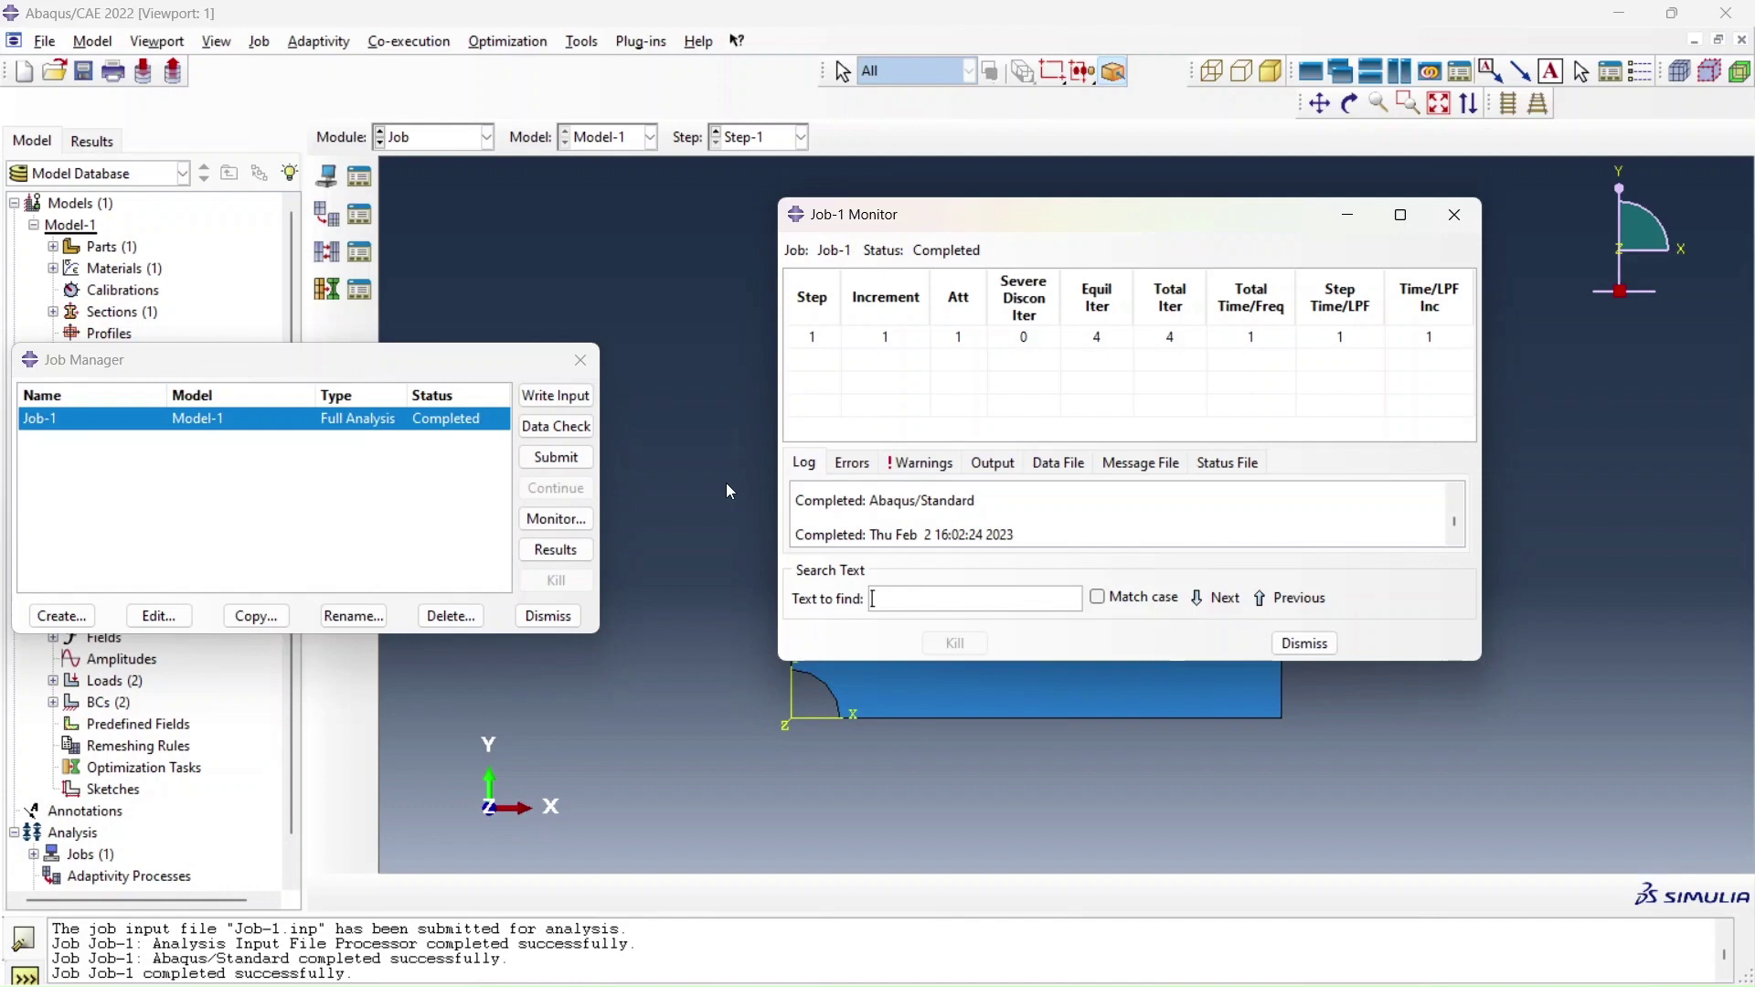
left_click(555, 550)
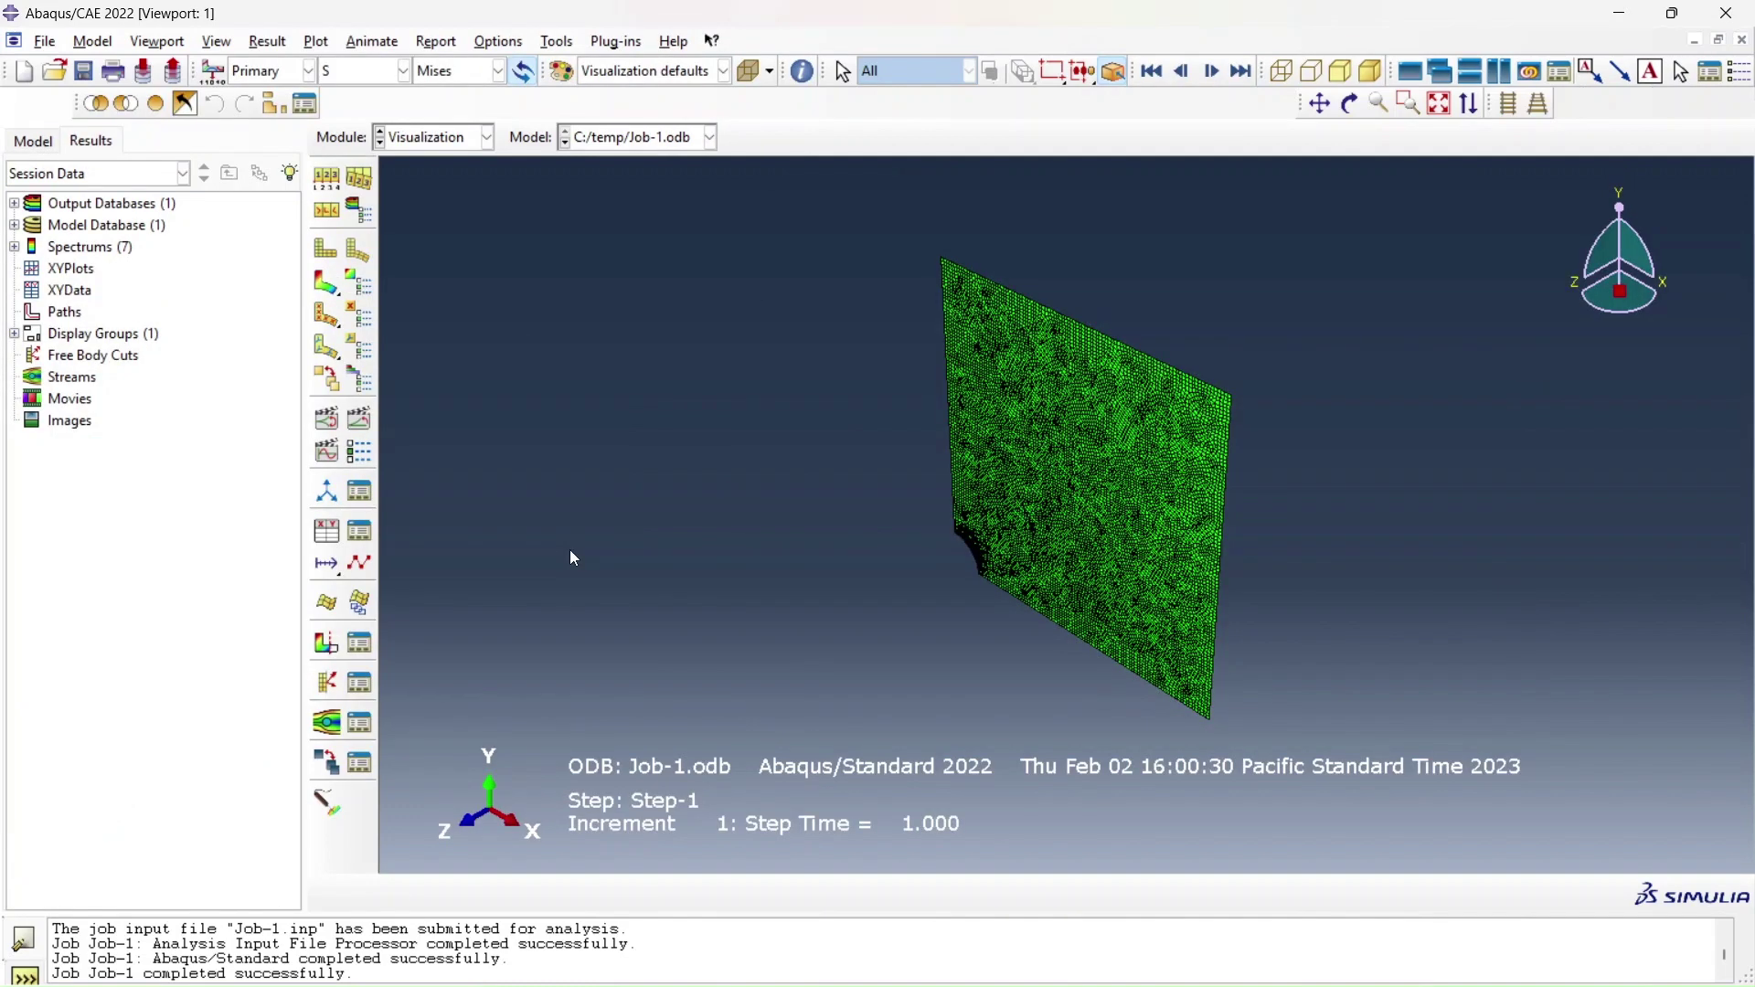